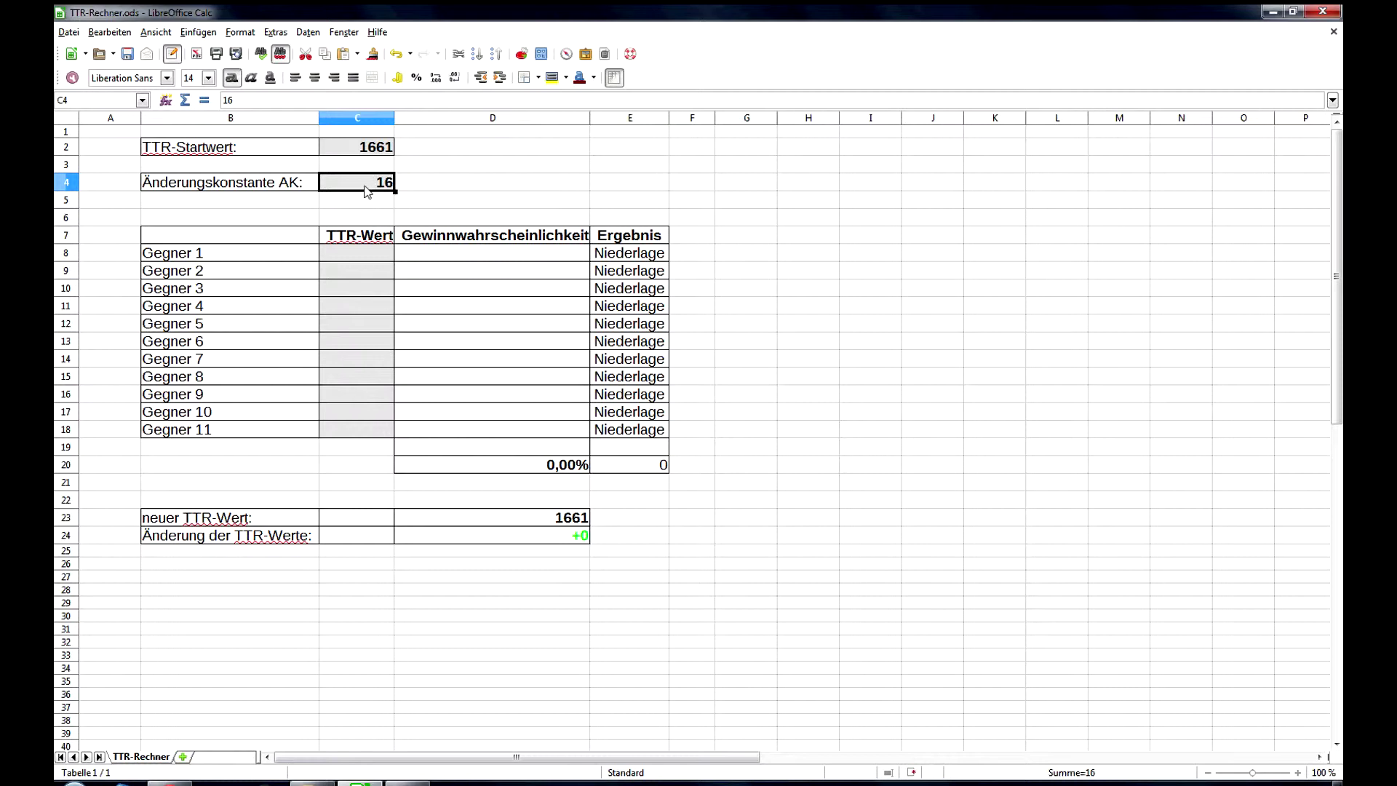
# Step: Examine the opponents' TTR-Wert cells, the Ergebnis choices for Gegner 3, and the formulas for neuer TTR-Wert and Gegner 1's Gewinnwahrscheinlichkeit
pyautogui.click(368, 262)
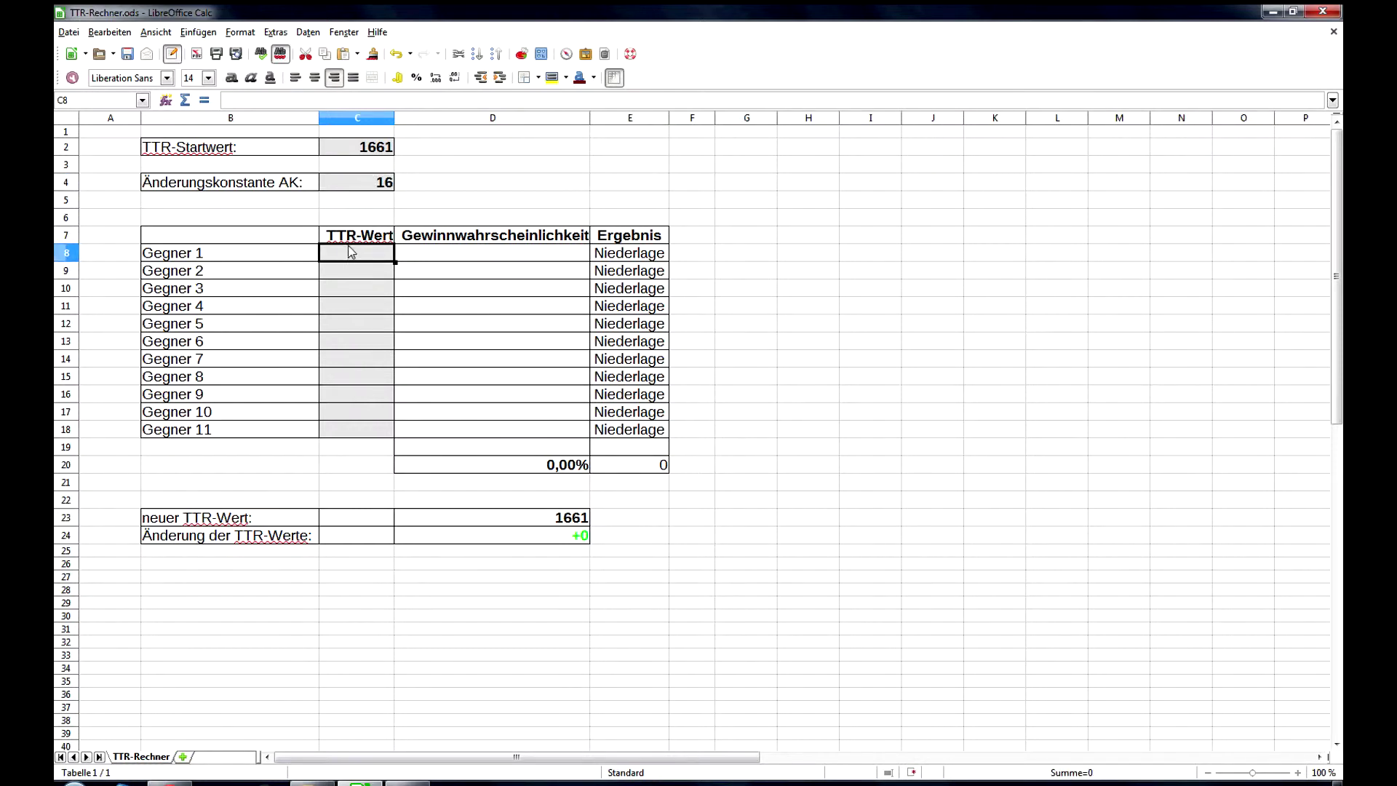
pyautogui.click(356, 327)
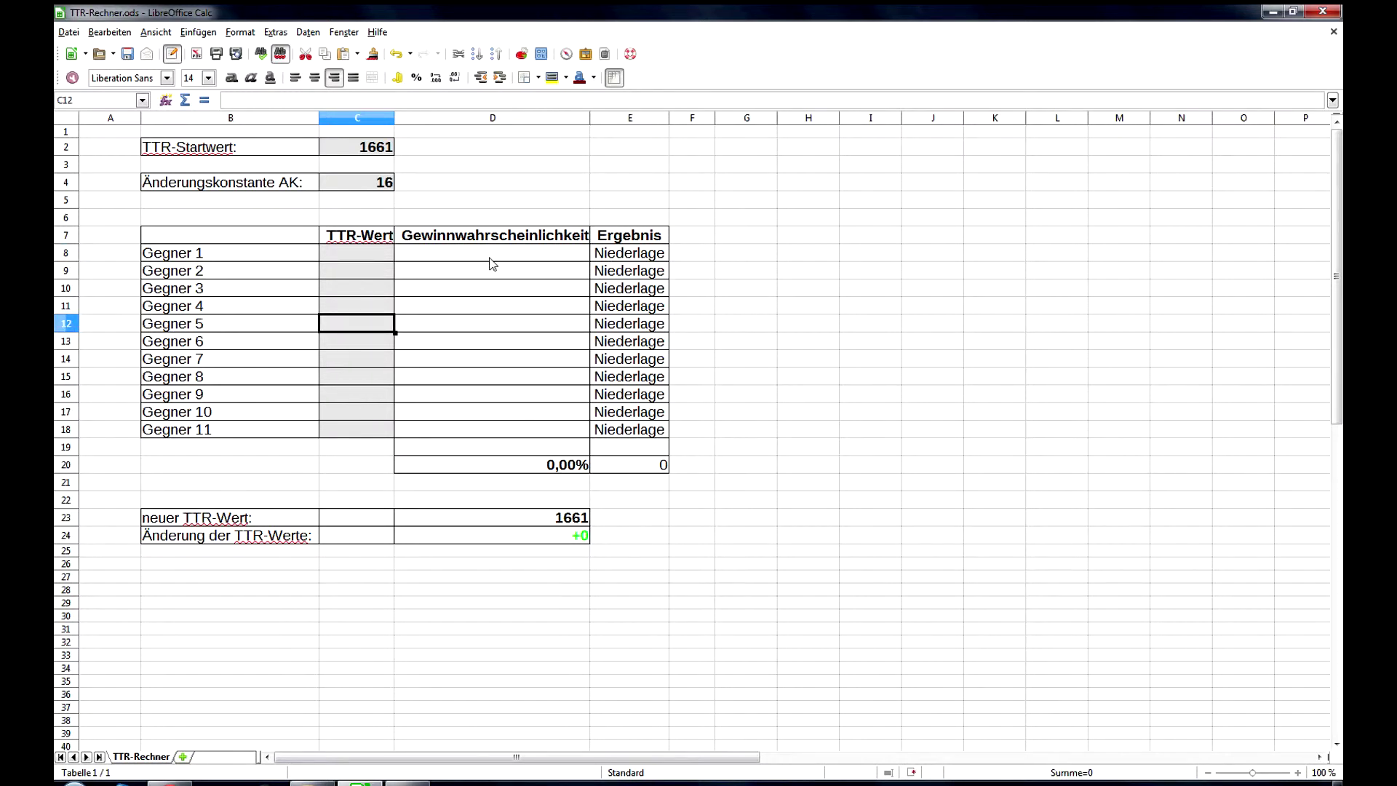
pyautogui.click(361, 305)
pyautogui.click(355, 359)
pyautogui.click(357, 377)
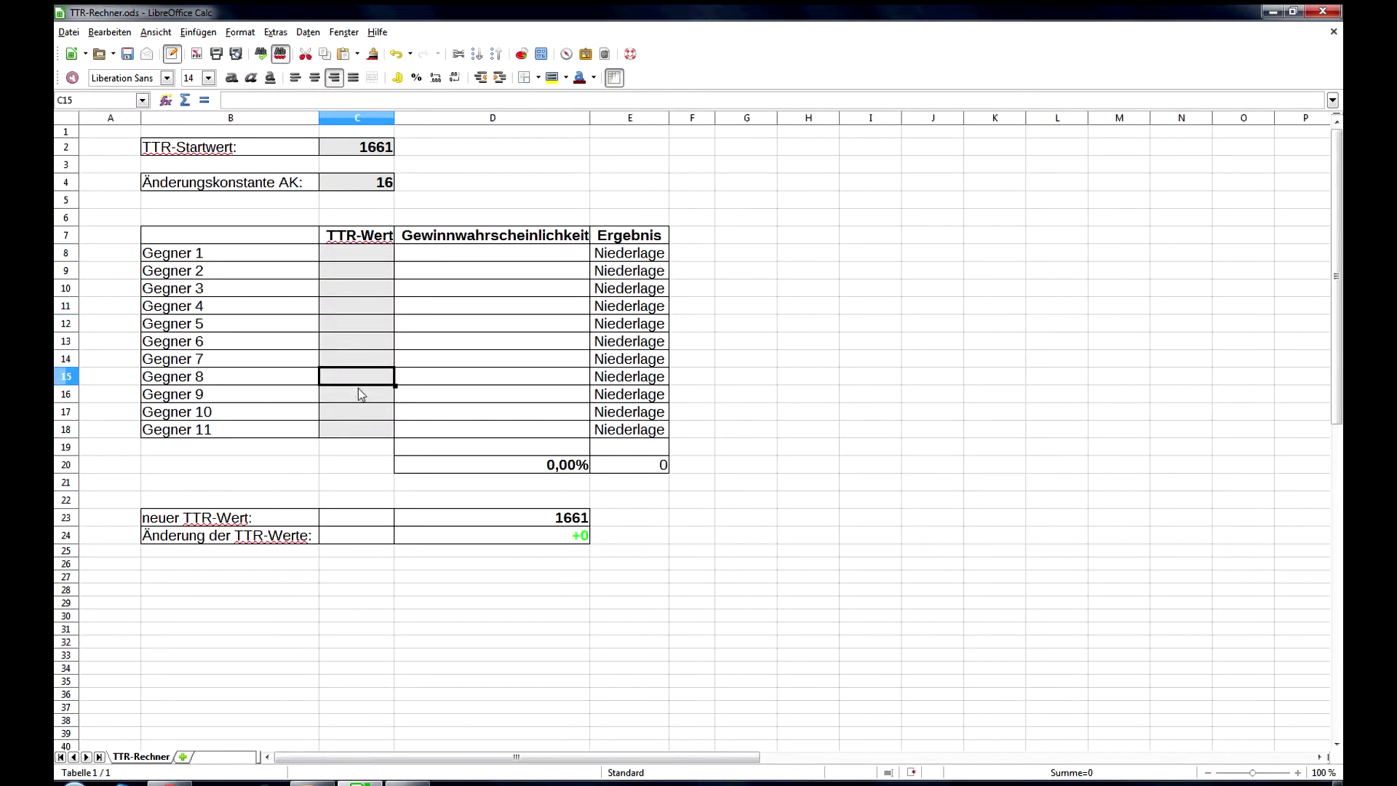
pyautogui.click(638, 289)
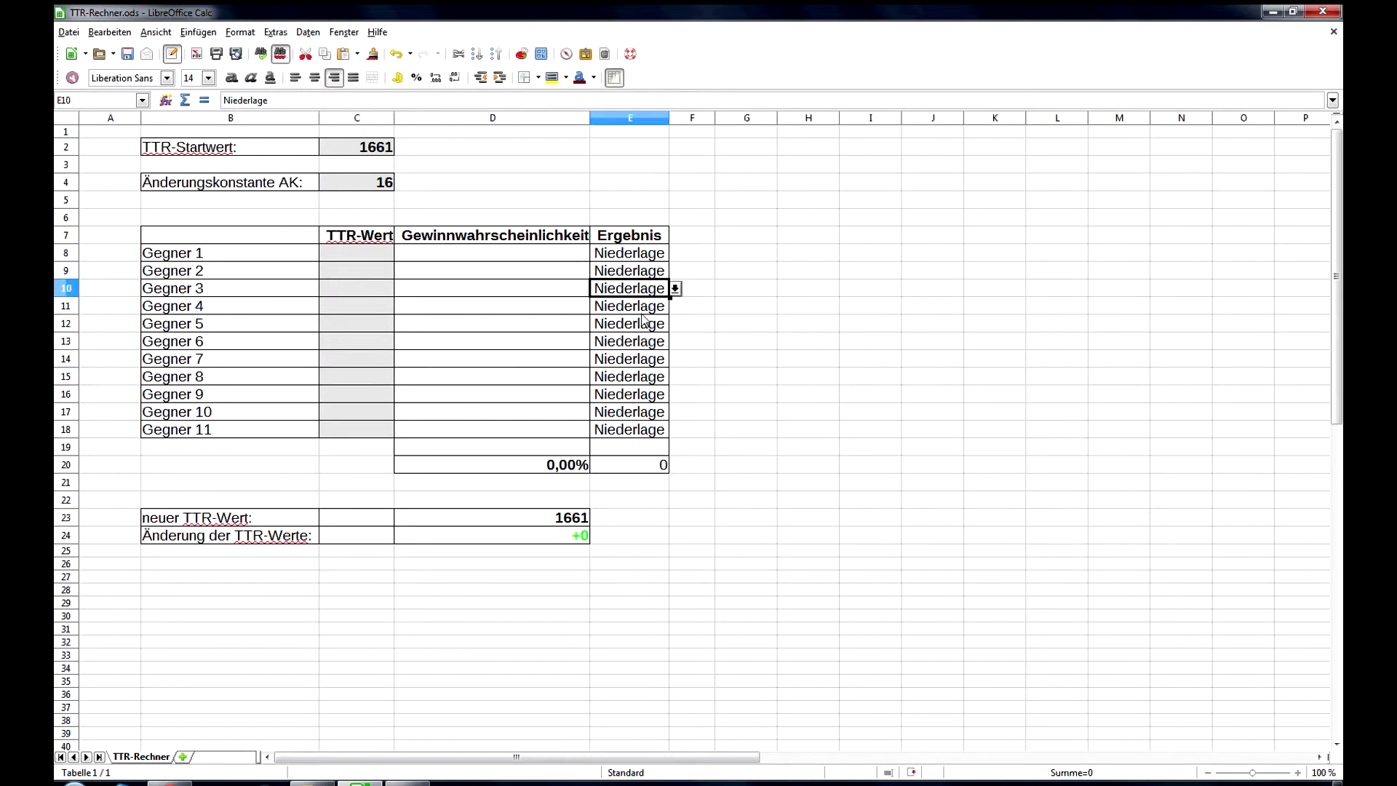
pyautogui.click(676, 288)
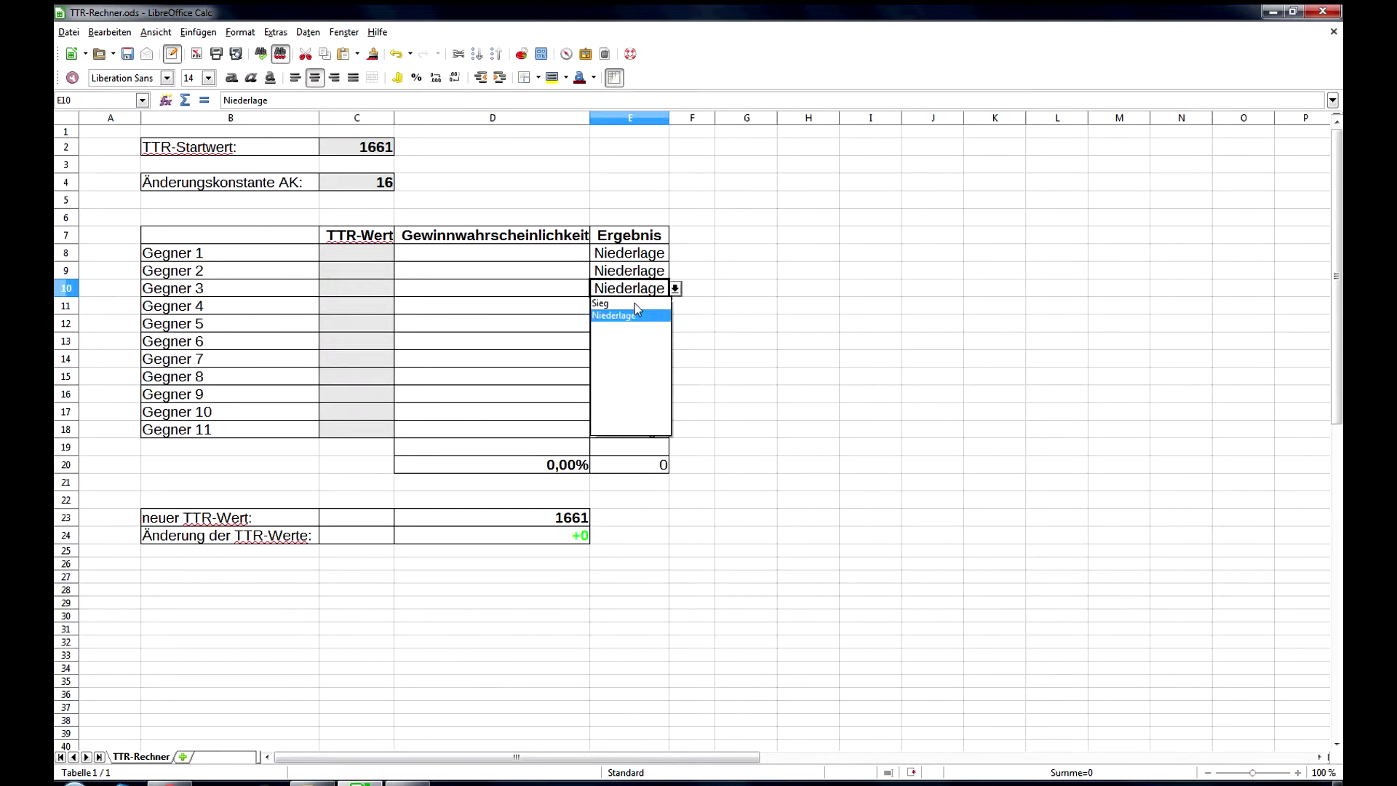
pyautogui.click(377, 302)
pyautogui.click(559, 521)
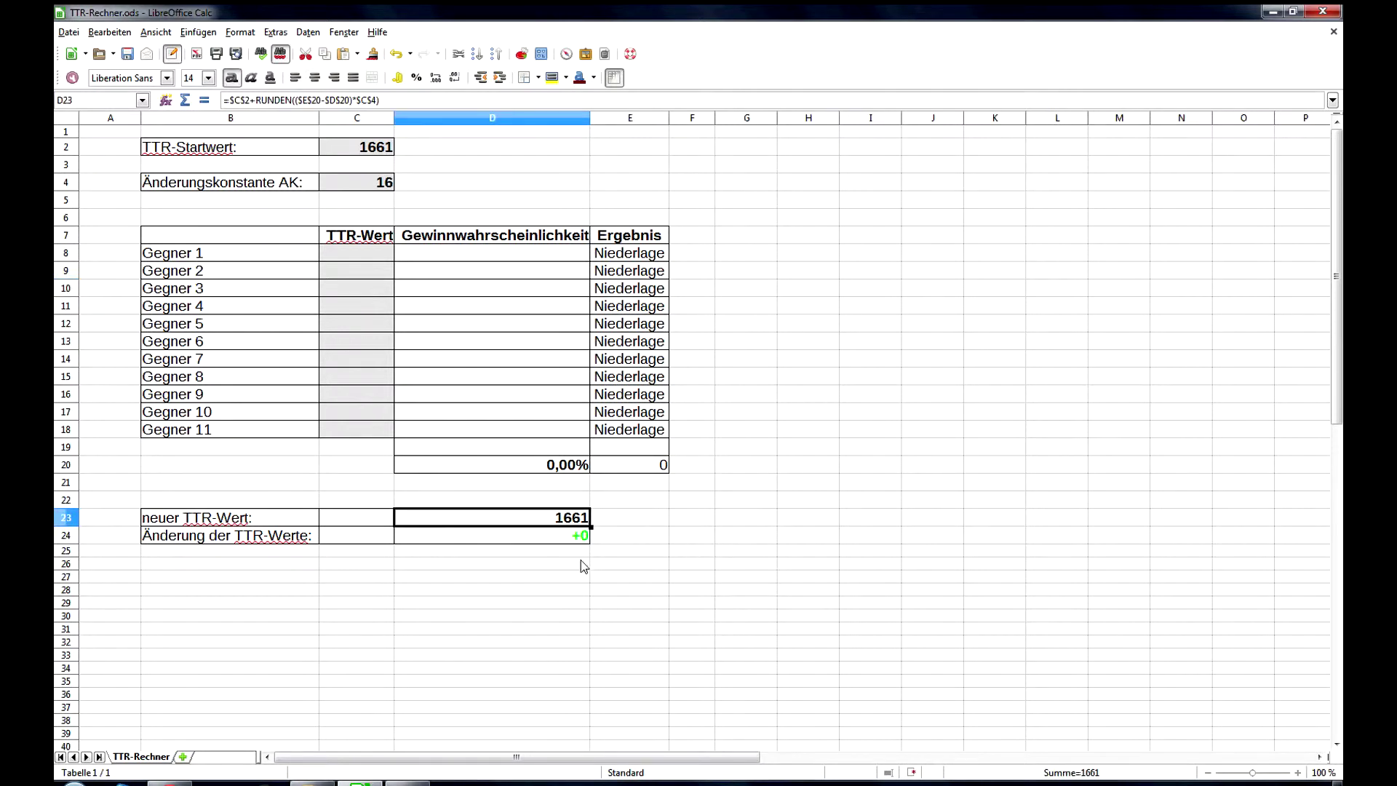
pyautogui.click(518, 256)
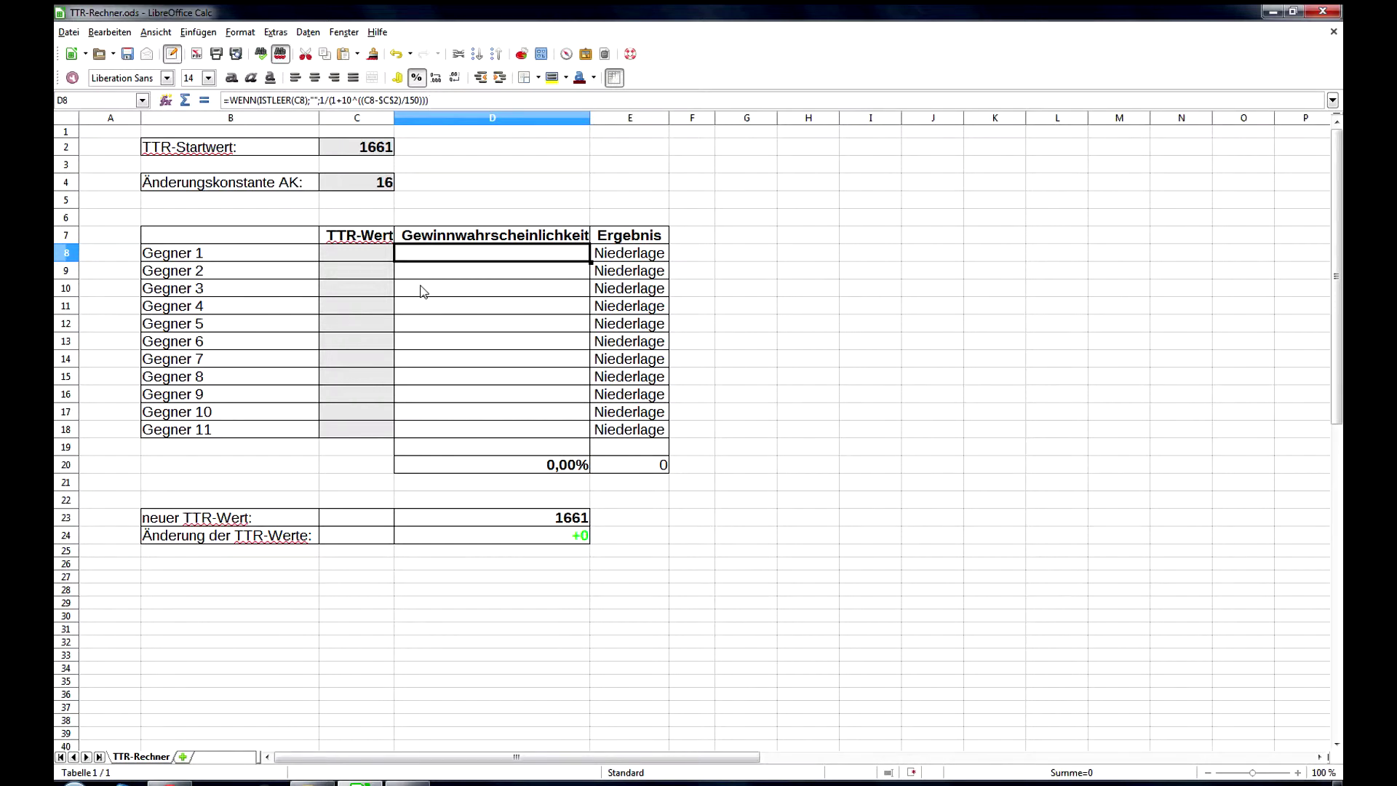
# Step: Enter 1640 as the TTR-Wert of Gegner 1 and check the resulting Gewinnwahrscheinlichkeit cell
pyautogui.click(372, 252)
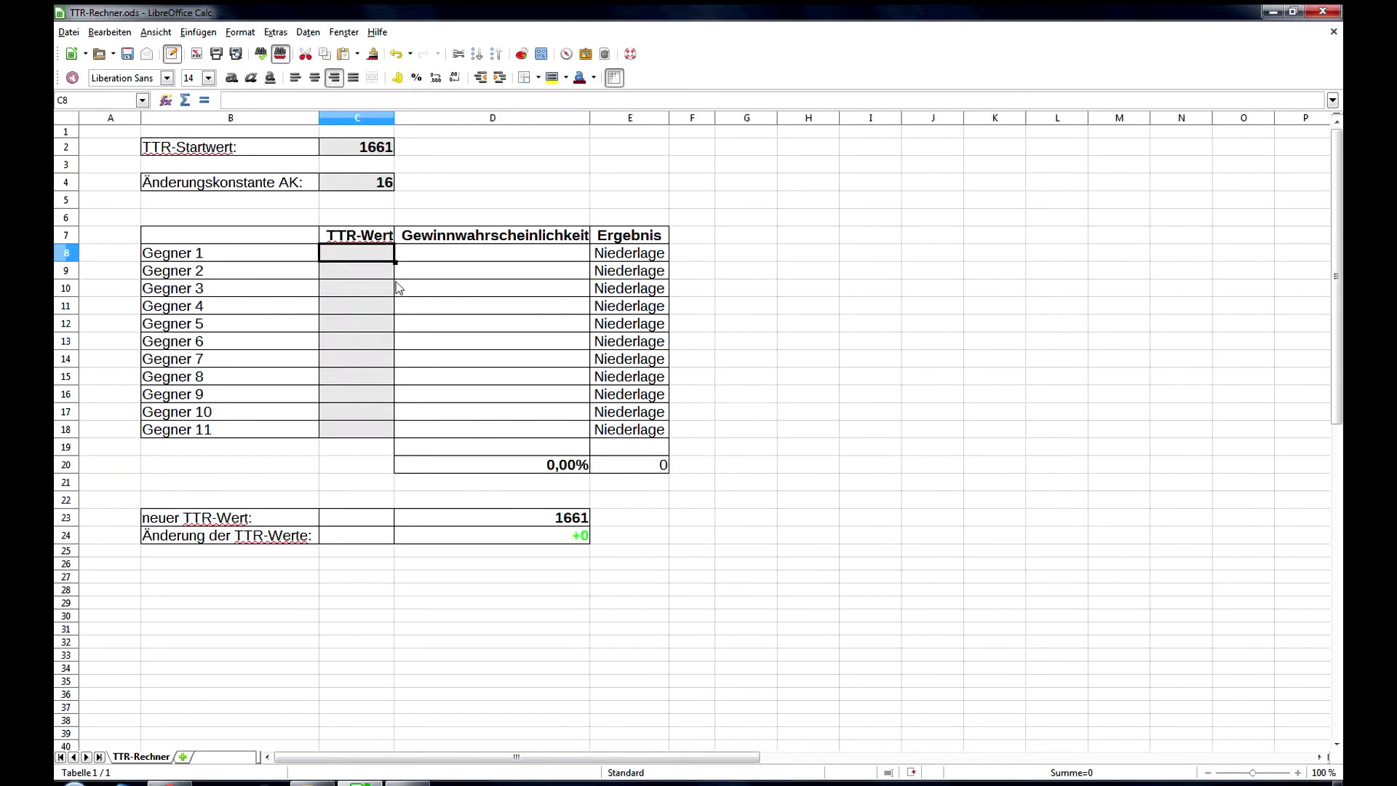
pyautogui.write('1640')
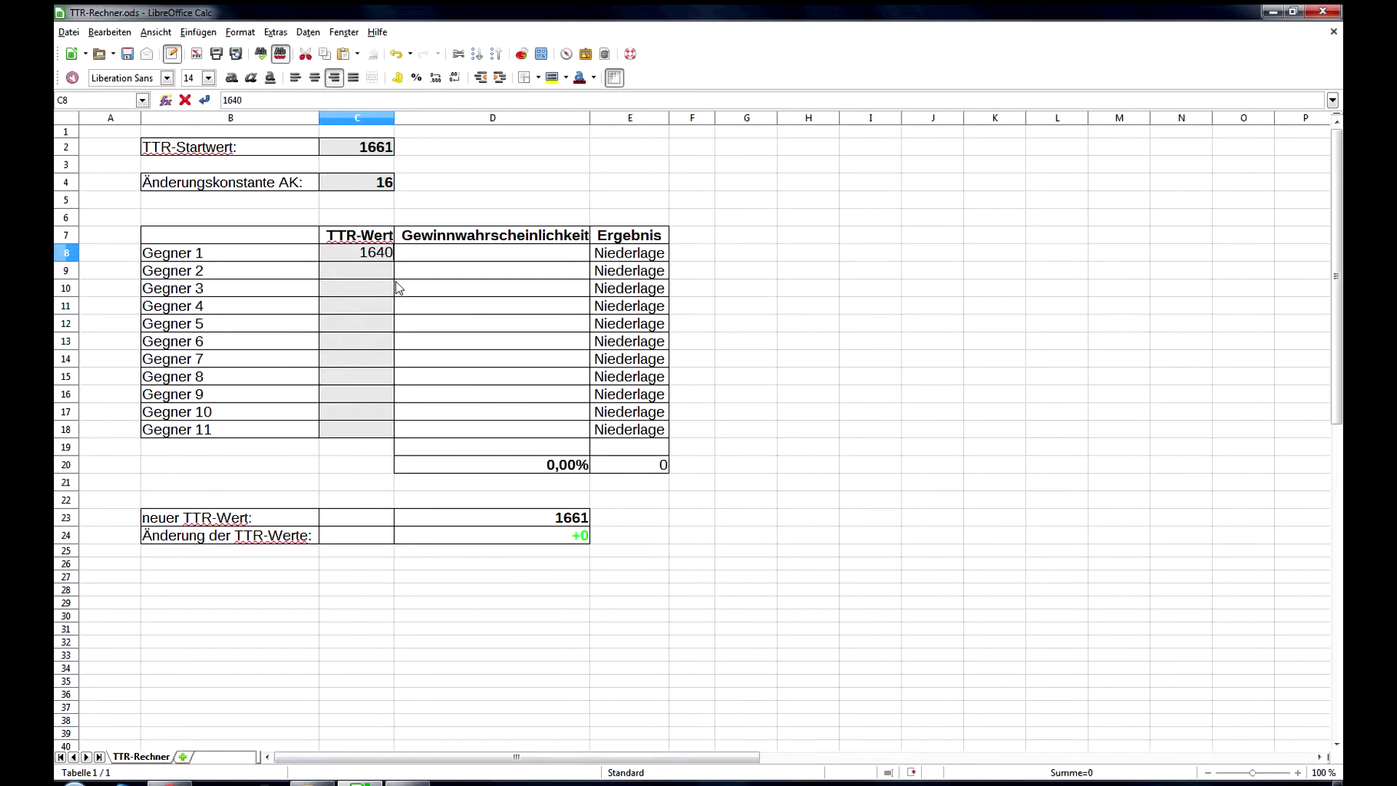
pyautogui.press('Return')
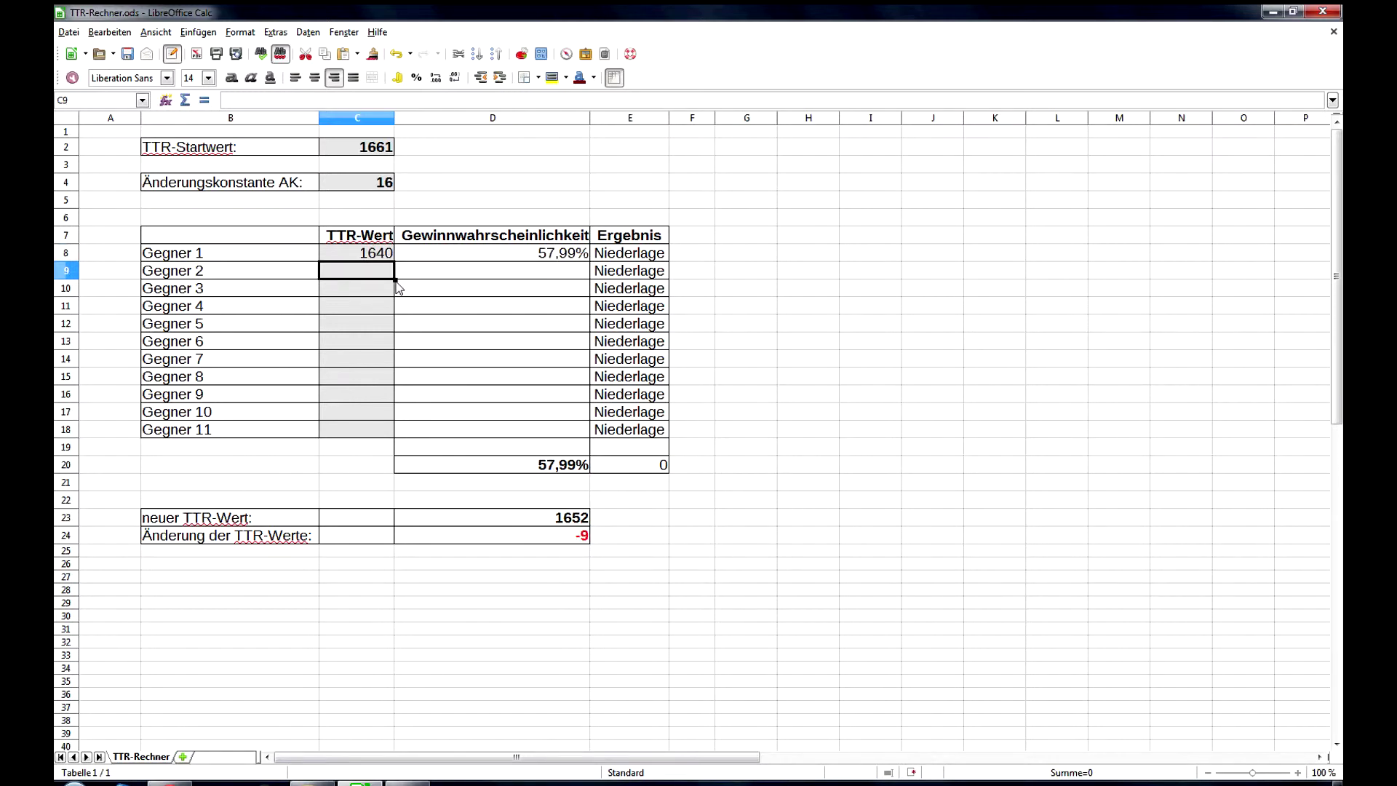
pyautogui.click(516, 260)
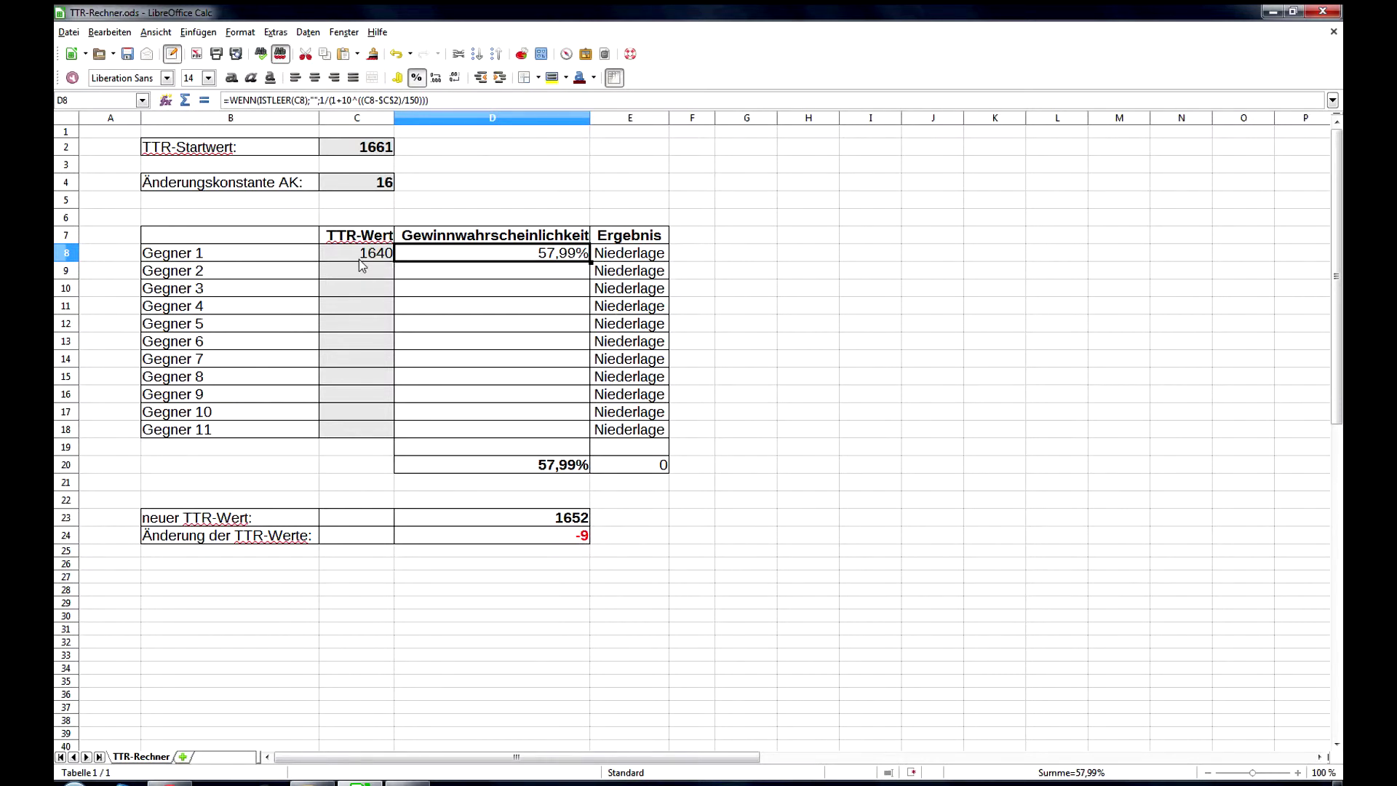
# Step: Switch the Ergebnis of Gegner 1 to Sieg and back to Niederlage to compare the TTR change
pyautogui.click(644, 261)
pyautogui.click(676, 255)
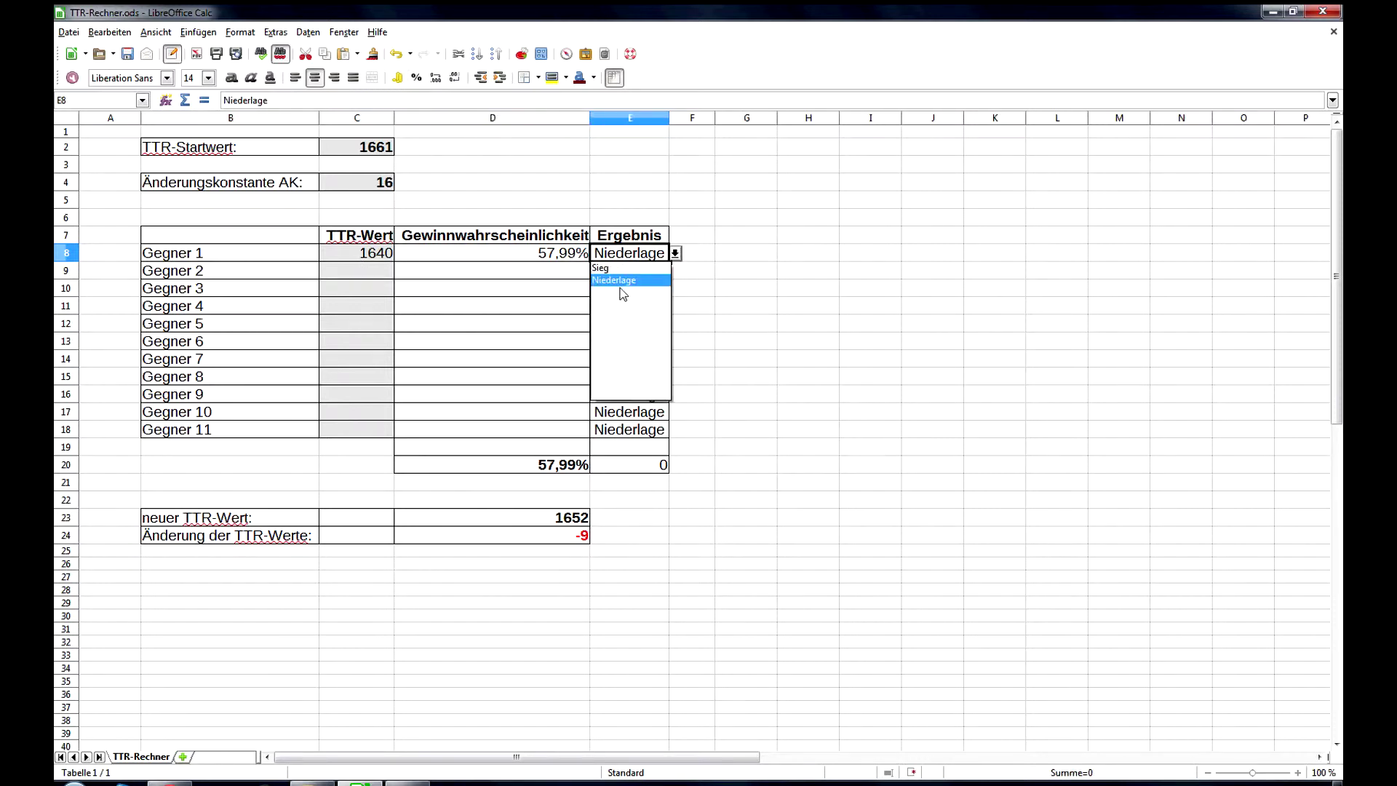
pyautogui.click(627, 279)
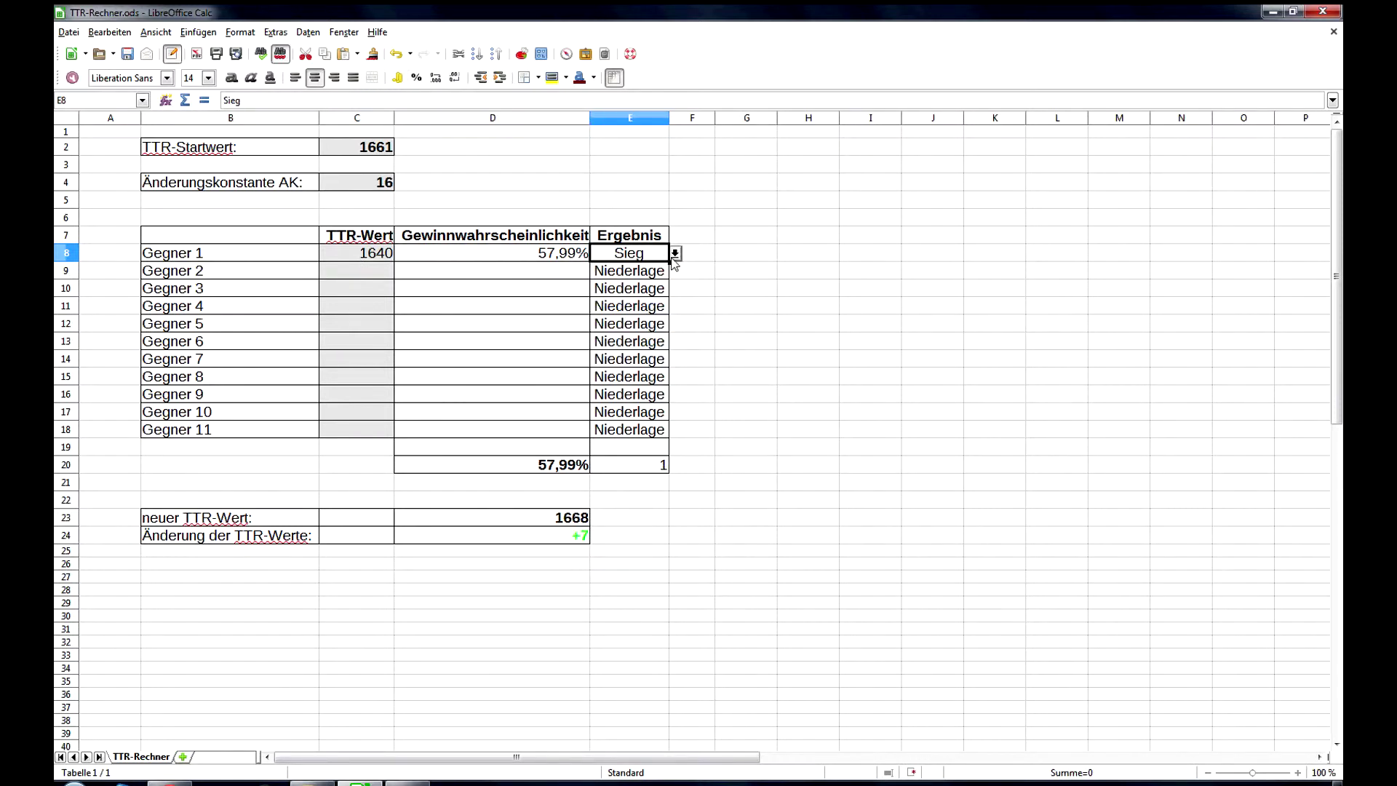
pyautogui.click(675, 256)
pyautogui.click(626, 280)
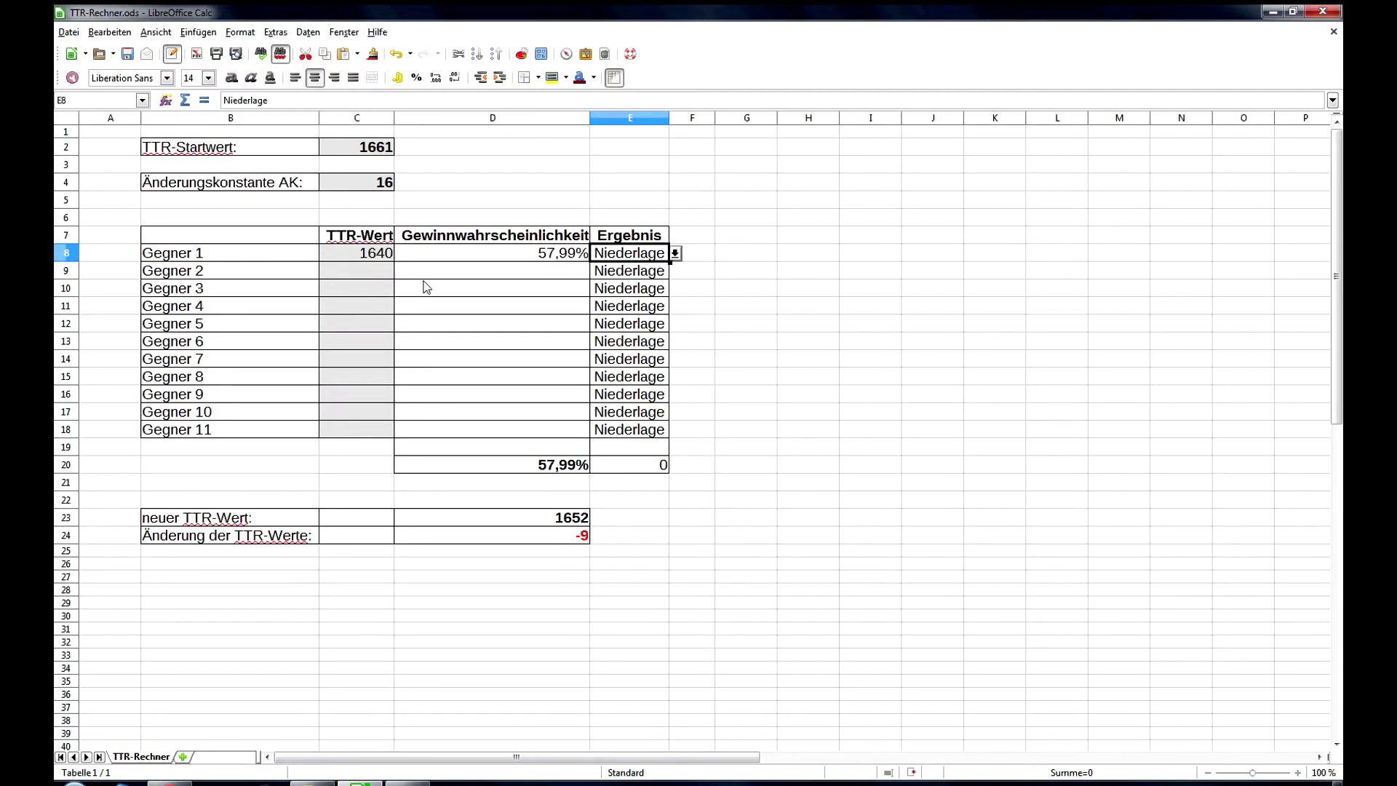
# Step: Change the TTR-Wert of Gegner 1 to 2000 and set that opponent's Ergebnis to Sieg
pyautogui.click(380, 254)
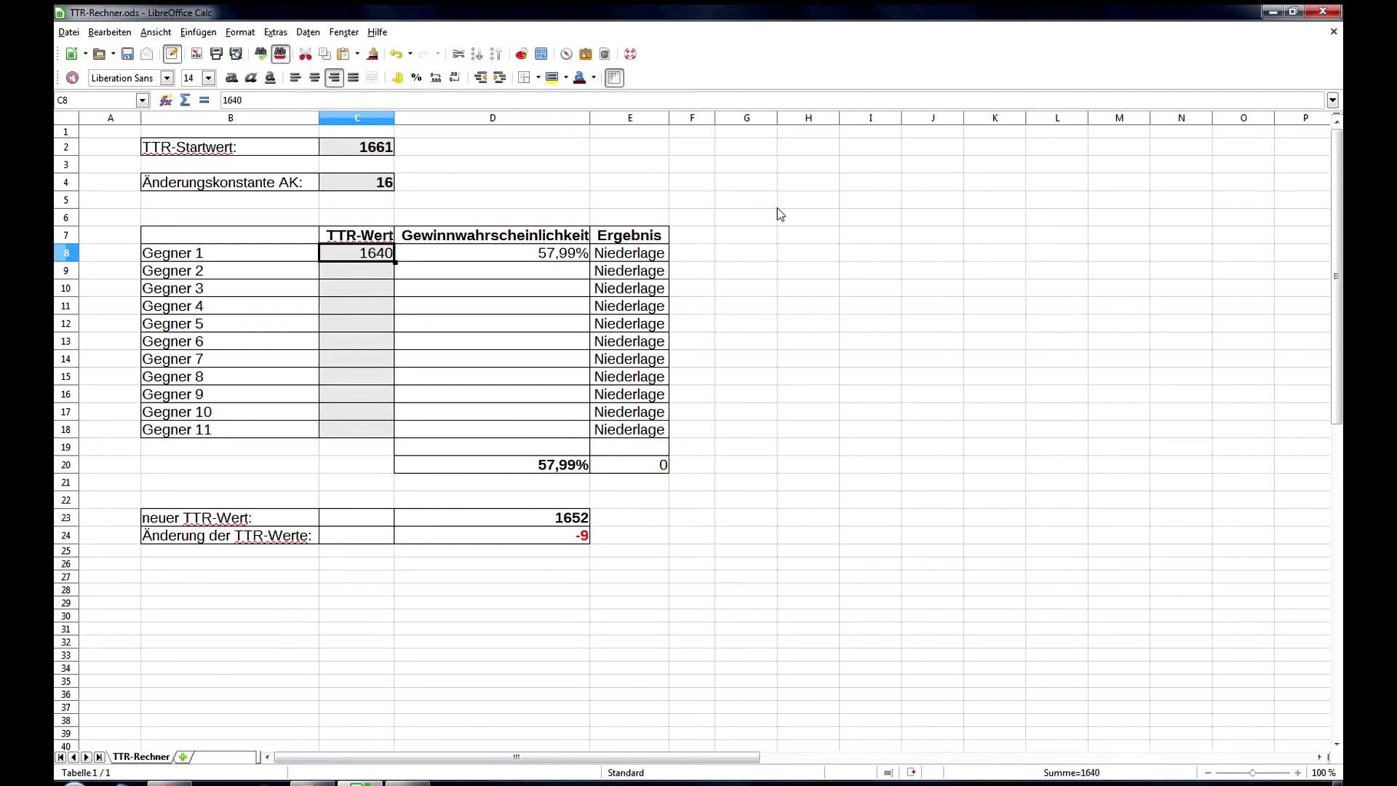
pyautogui.click(379, 274)
pyautogui.click(379, 259)
pyautogui.write('2000')
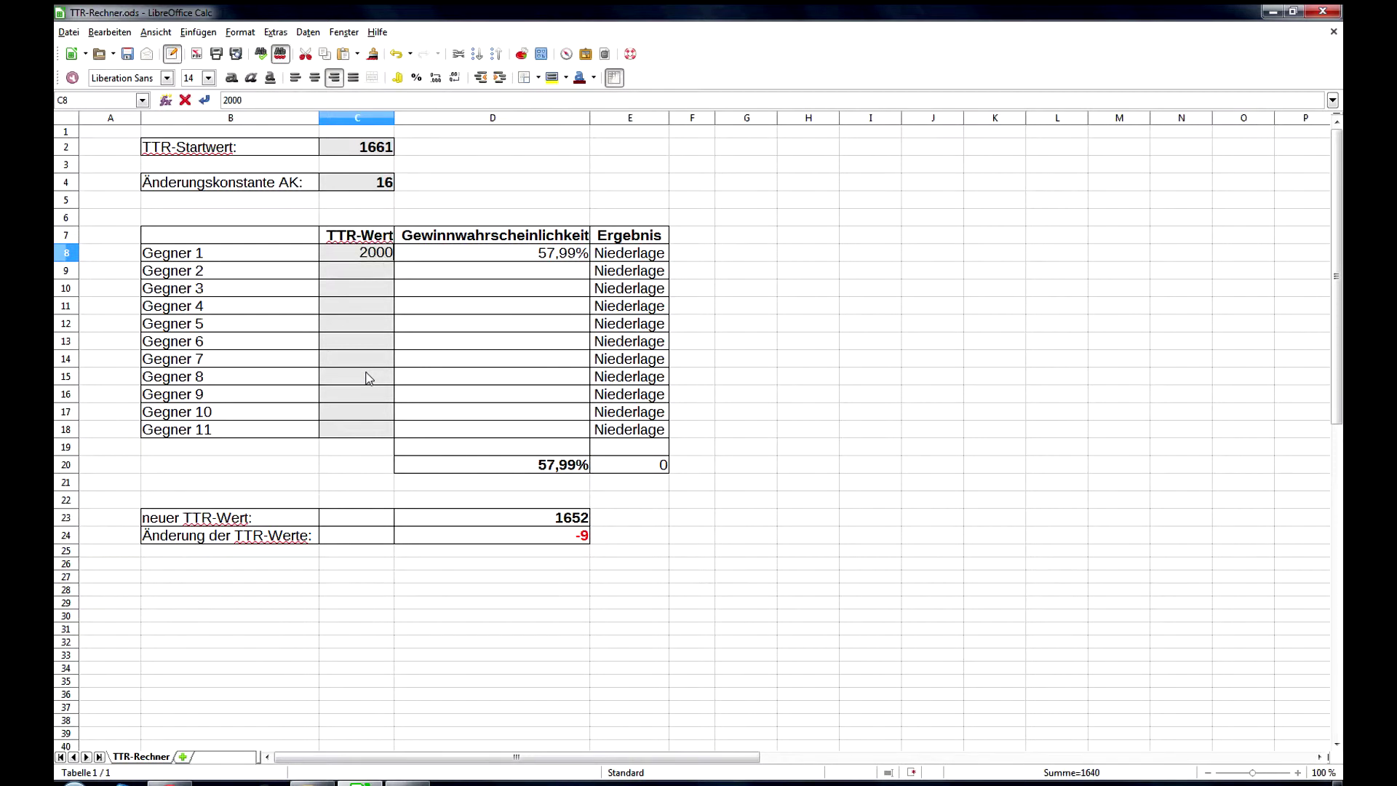
pyautogui.press('Return')
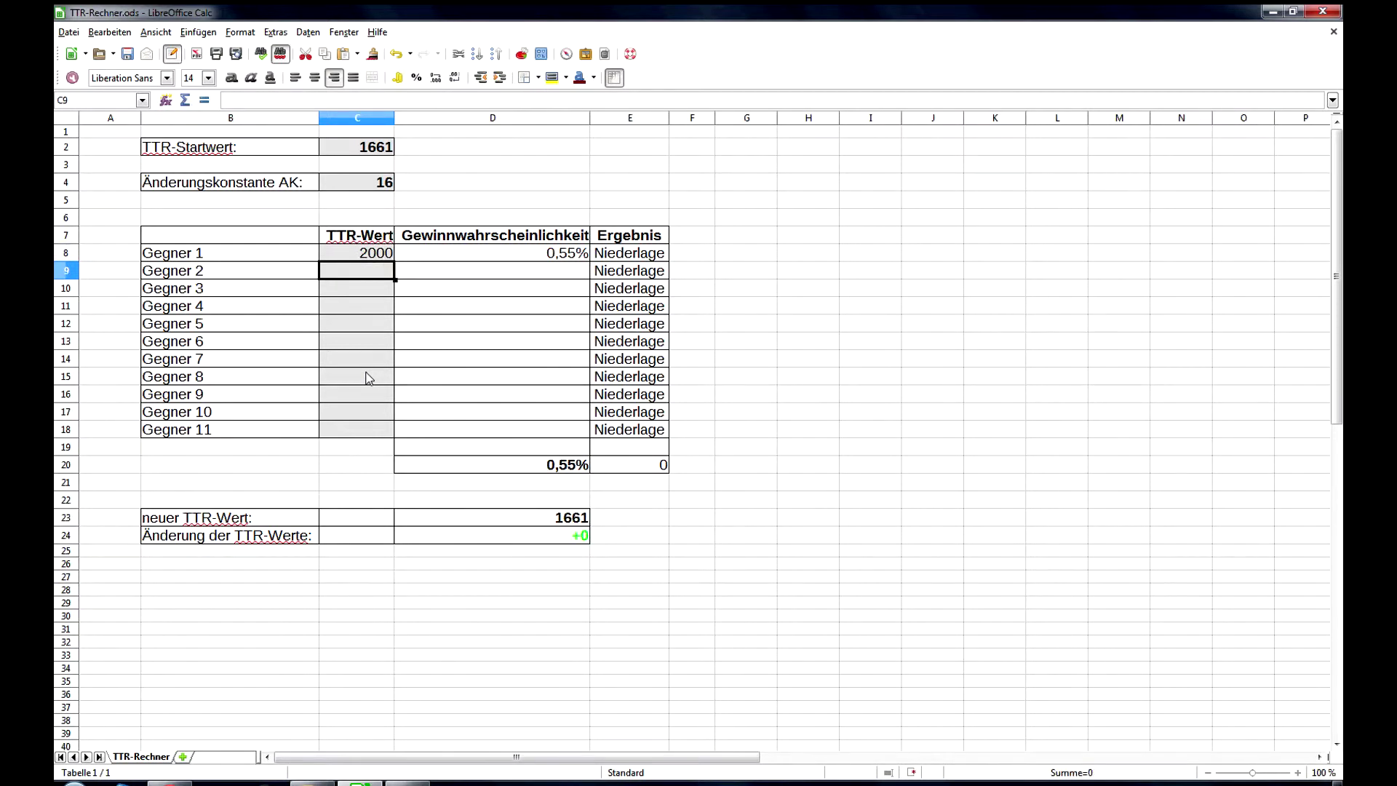
pyautogui.click(624, 255)
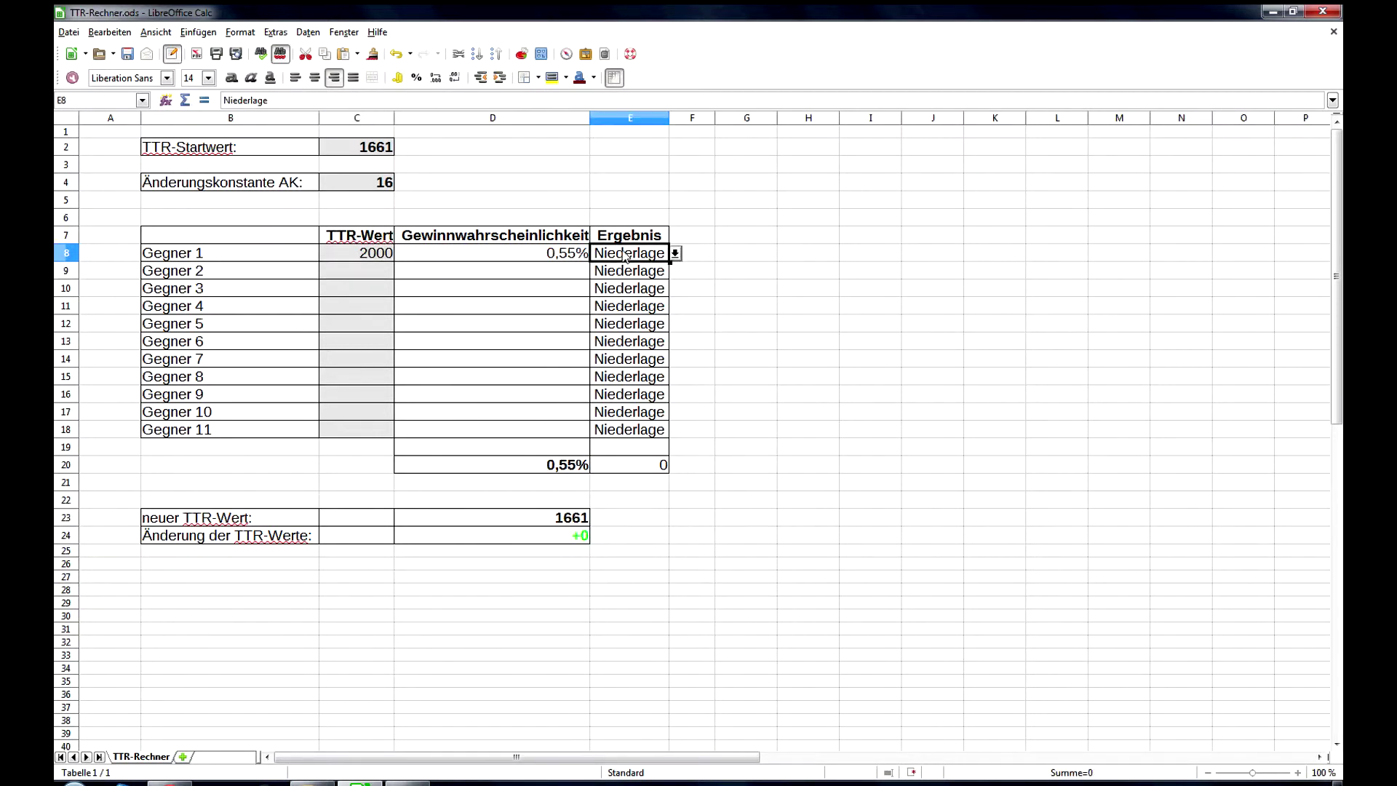
pyautogui.click(674, 253)
pyautogui.click(634, 278)
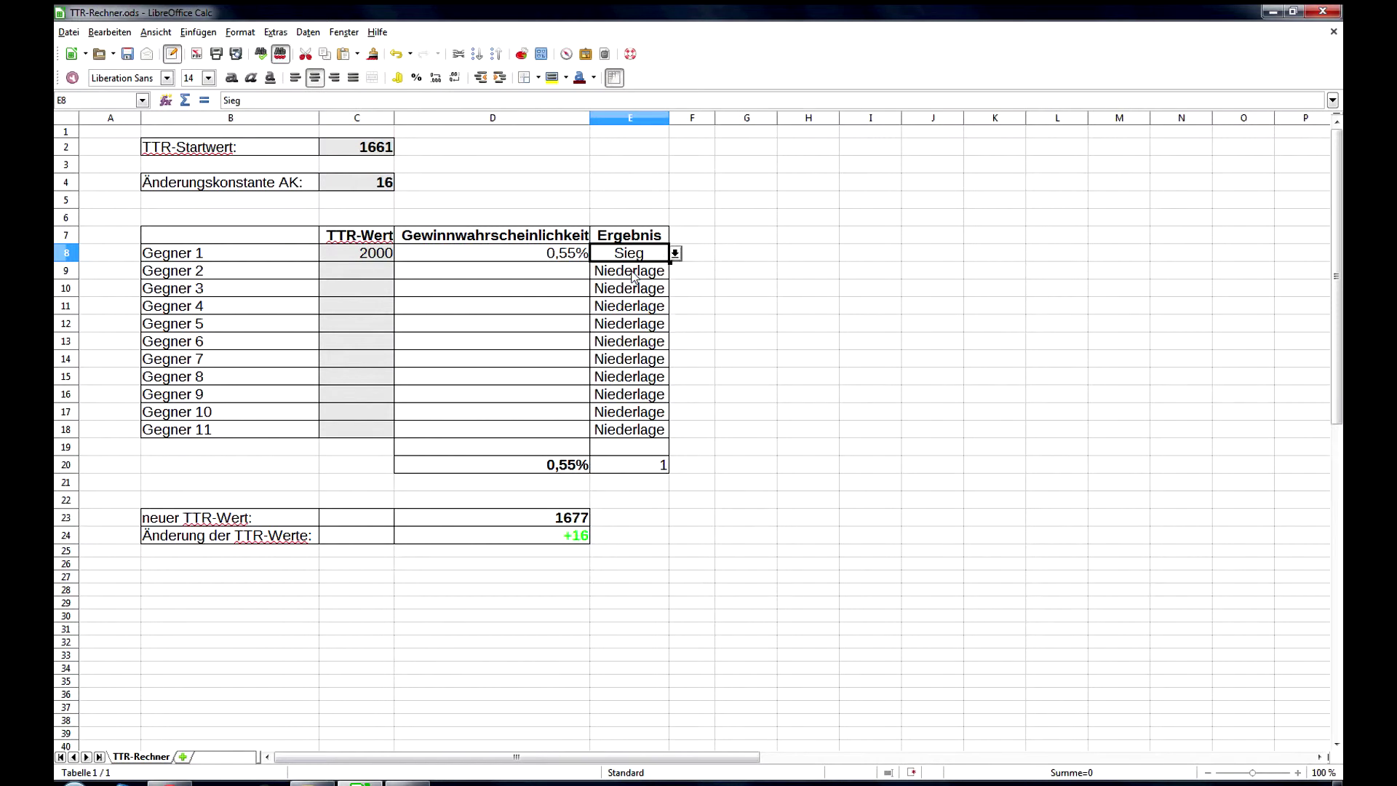
# Step: Enter 1000 as the TTR-Wert of Gegner 2 and set that opponent's Ergebnis to Sieg
pyautogui.click(366, 277)
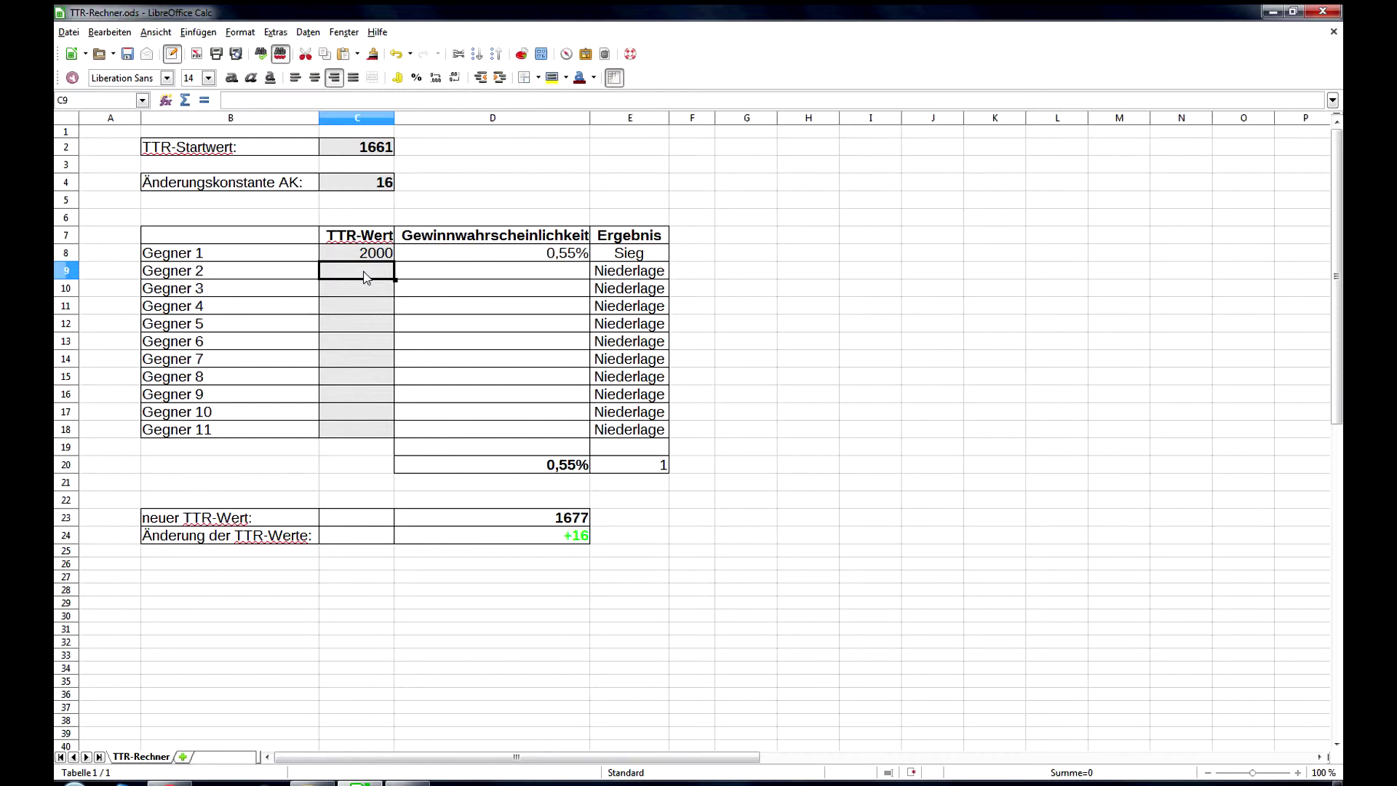
pyautogui.write('1000')
pyautogui.click(405, 274)
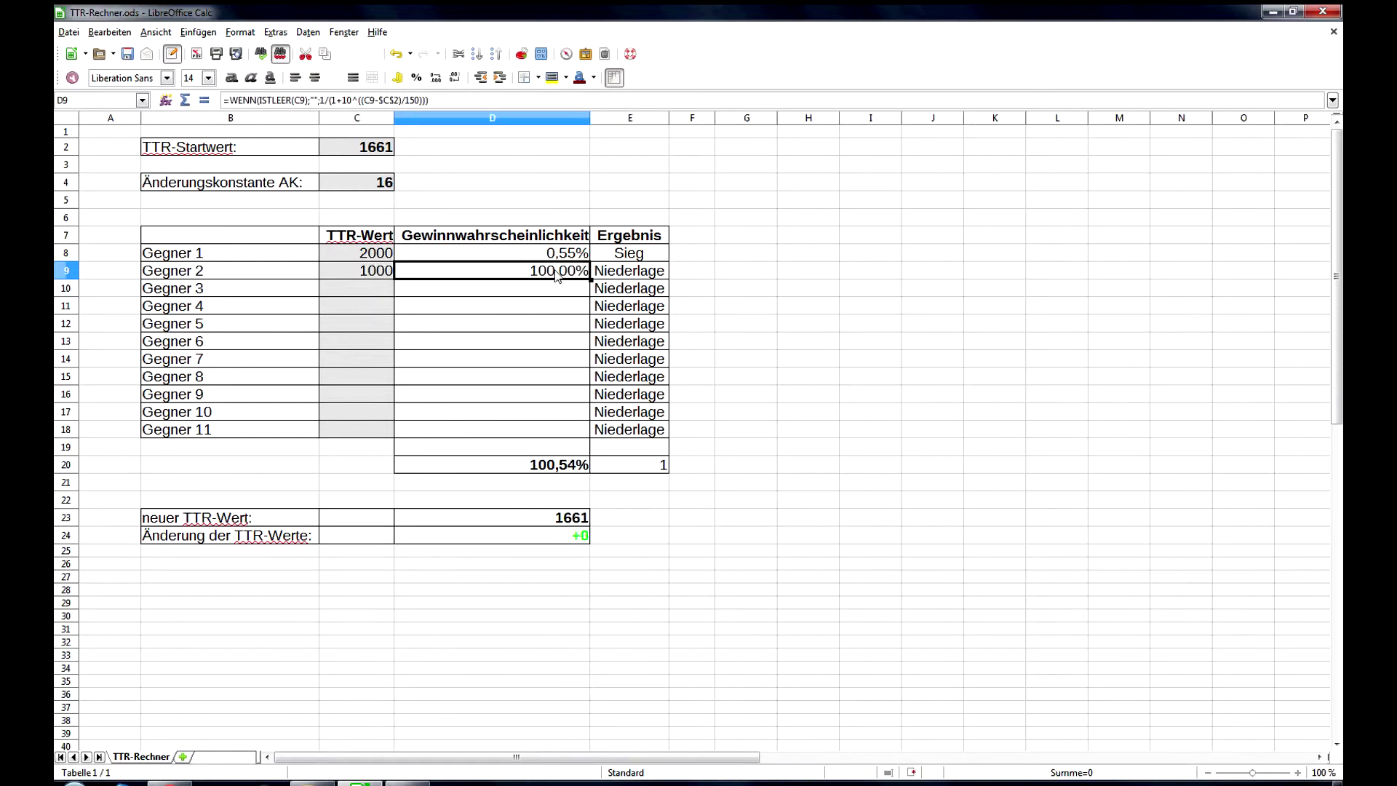
pyautogui.click(637, 275)
pyautogui.click(674, 271)
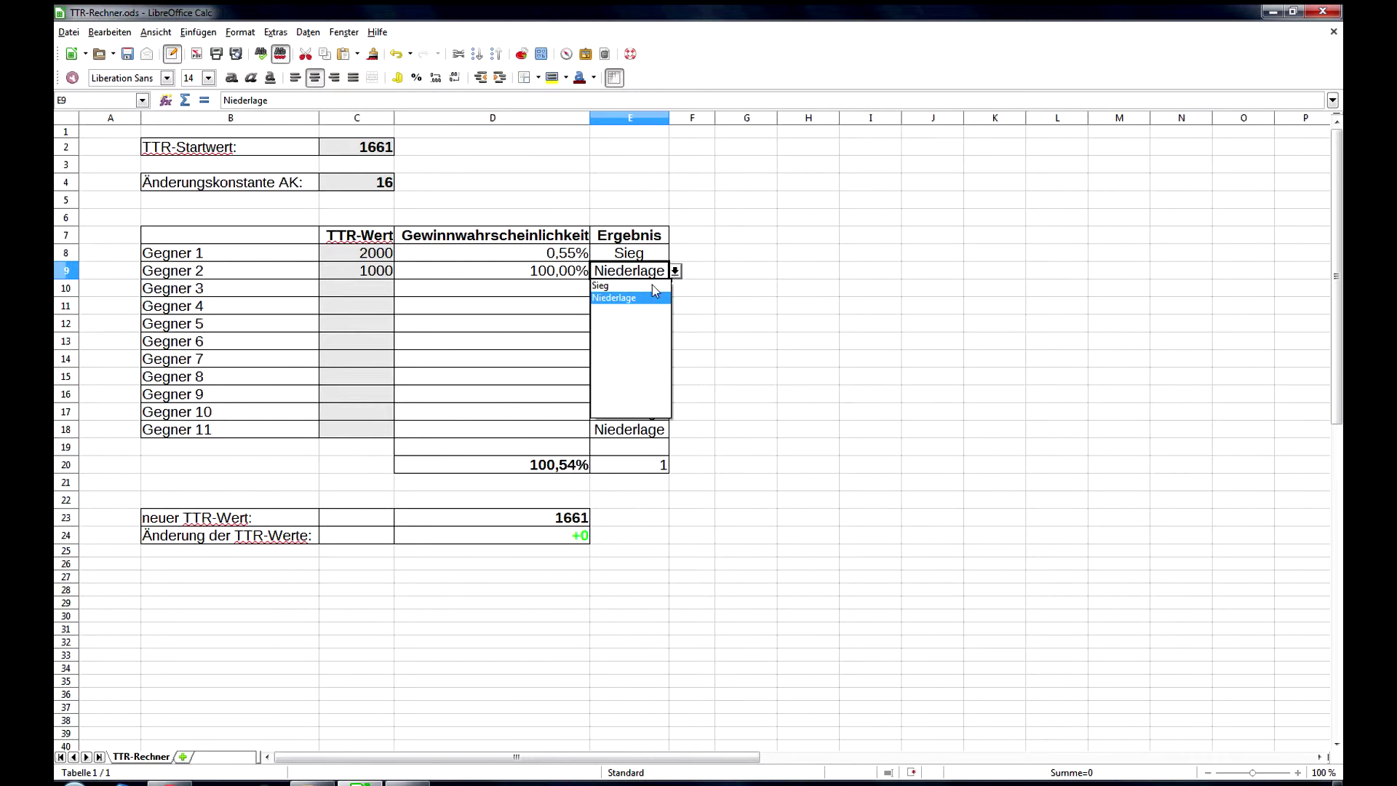
pyautogui.click(652, 287)
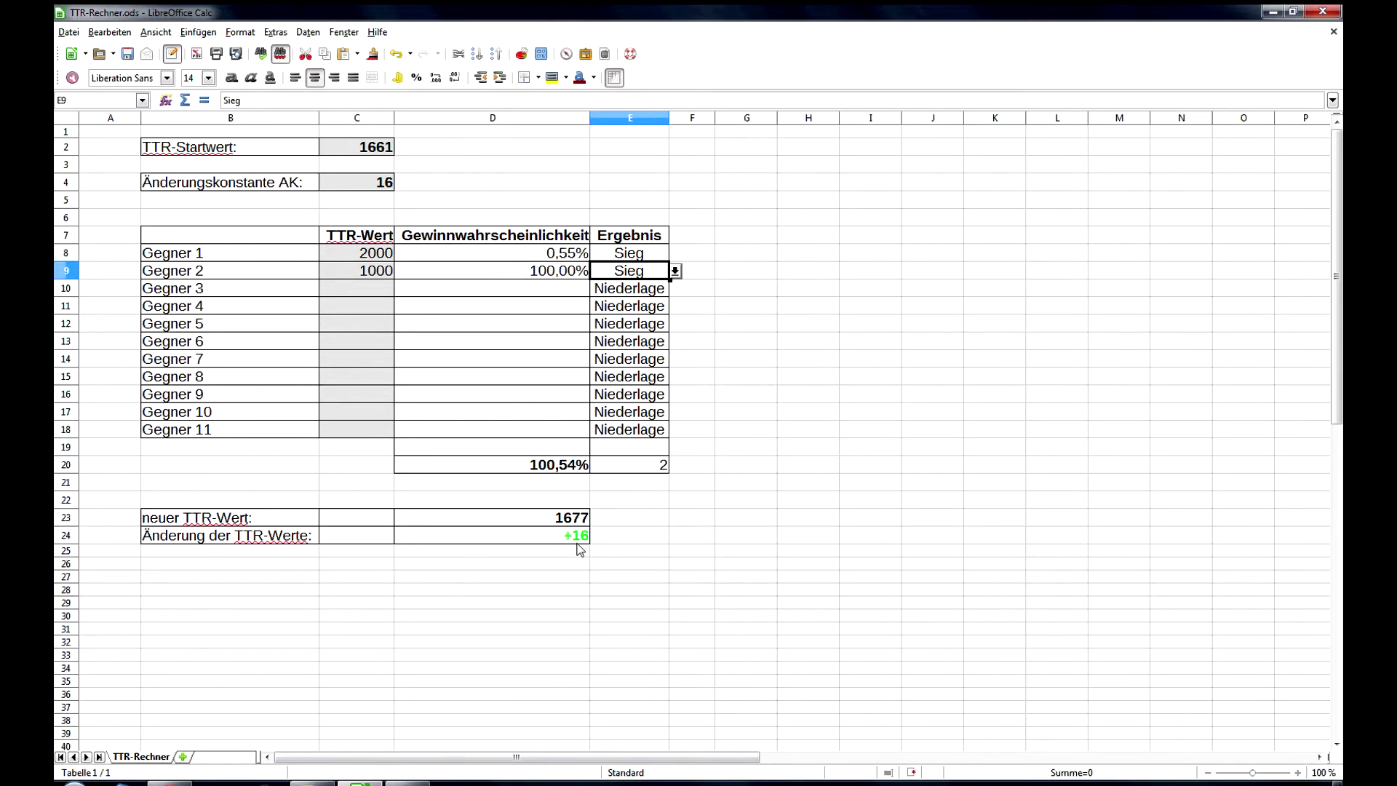
# Step: Set the Ergebnis of both Gegner 1 and Gegner 2 to Niederlage
pyautogui.click(664, 259)
pyautogui.click(675, 253)
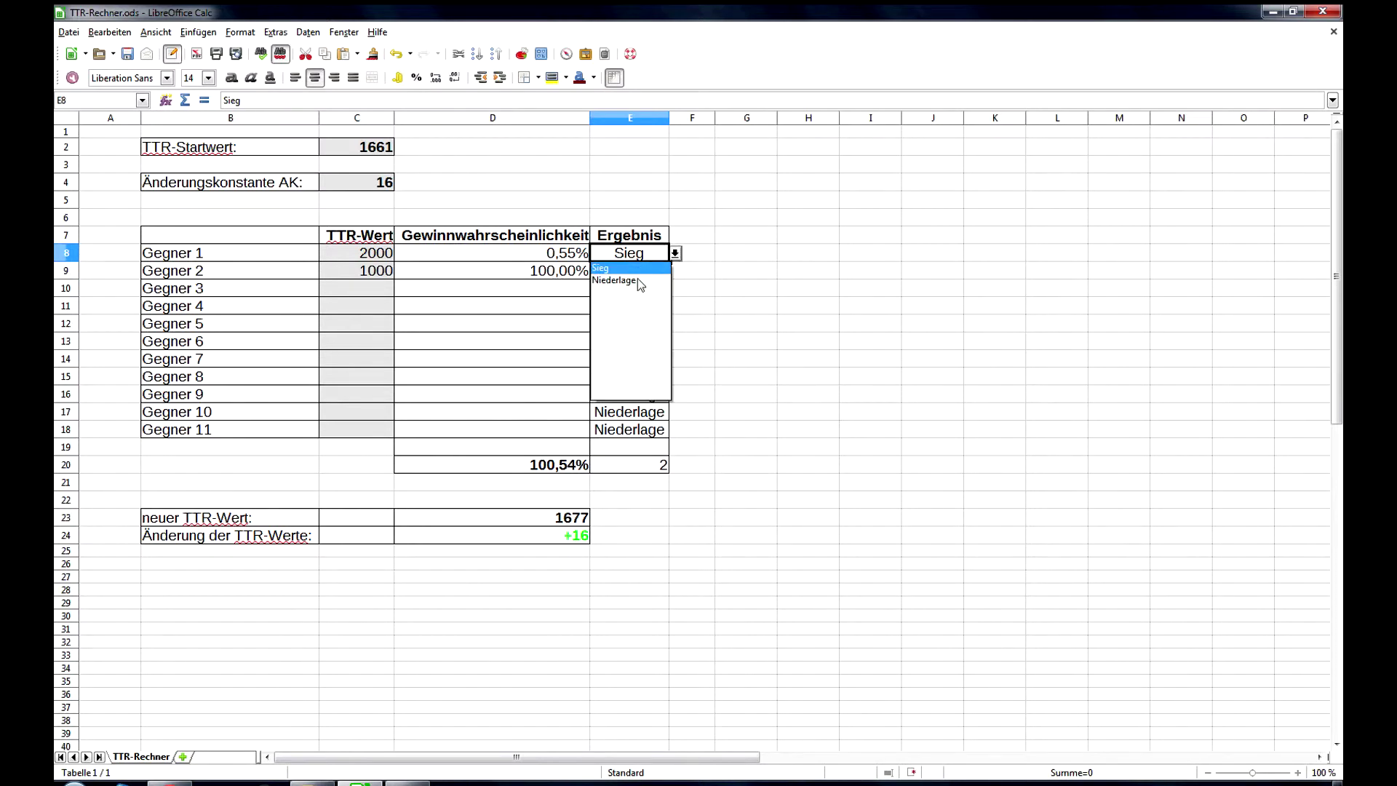
pyautogui.click(637, 279)
pyautogui.click(664, 271)
pyautogui.click(675, 271)
pyautogui.click(645, 298)
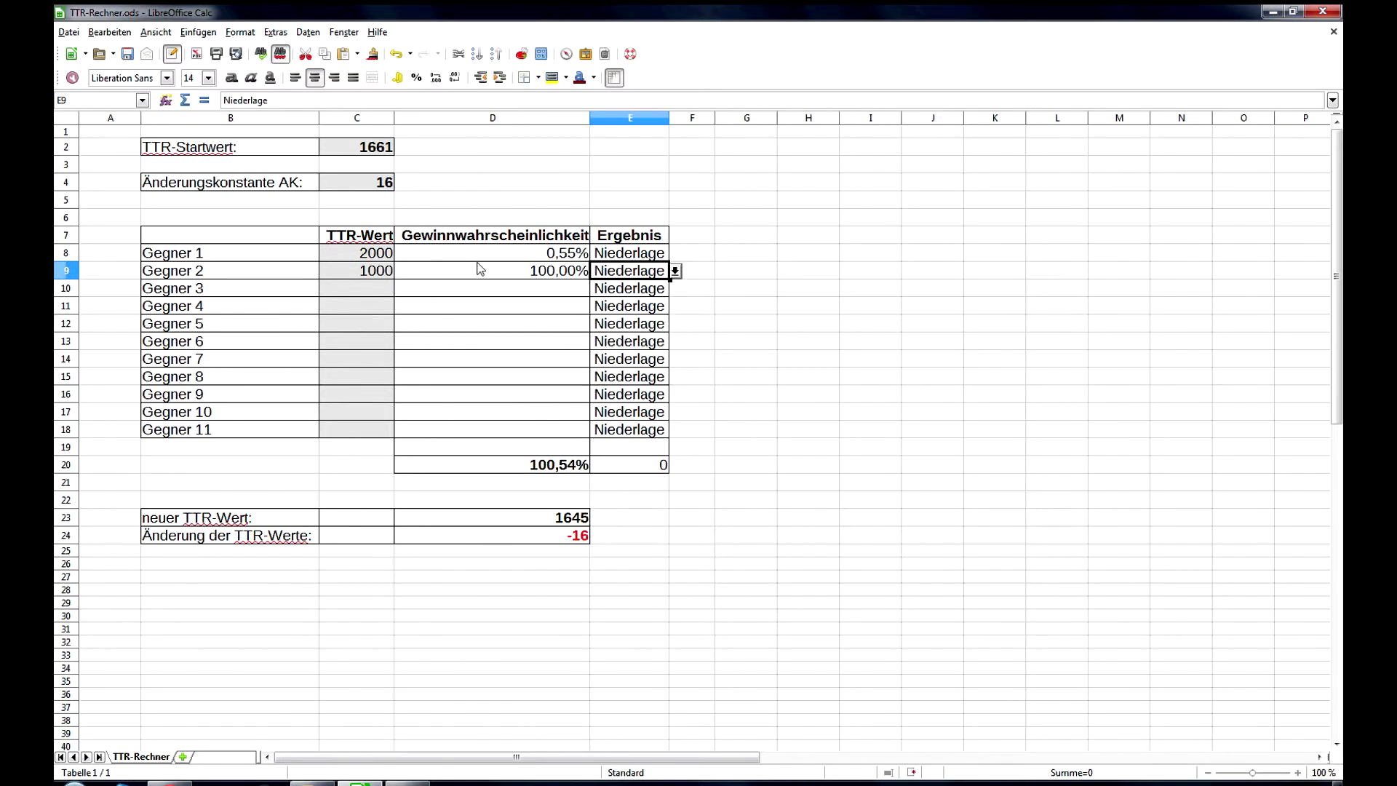
# Step: Set the Ergebnis of Gegner 1 to Sieg while leaving Gegner 2 as Niederlage
pyautogui.click(631, 259)
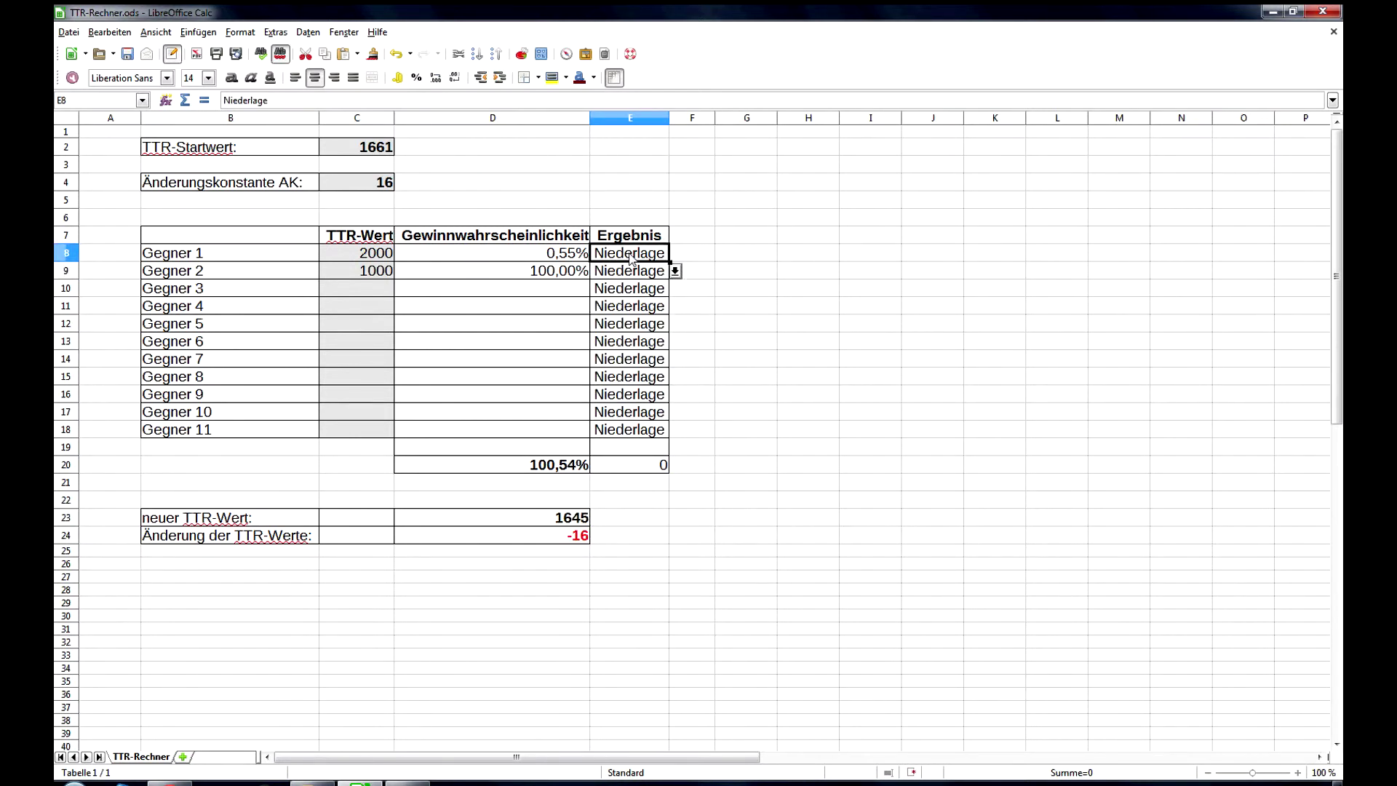
pyautogui.hotkey('alt', 'Down')
pyautogui.click(640, 269)
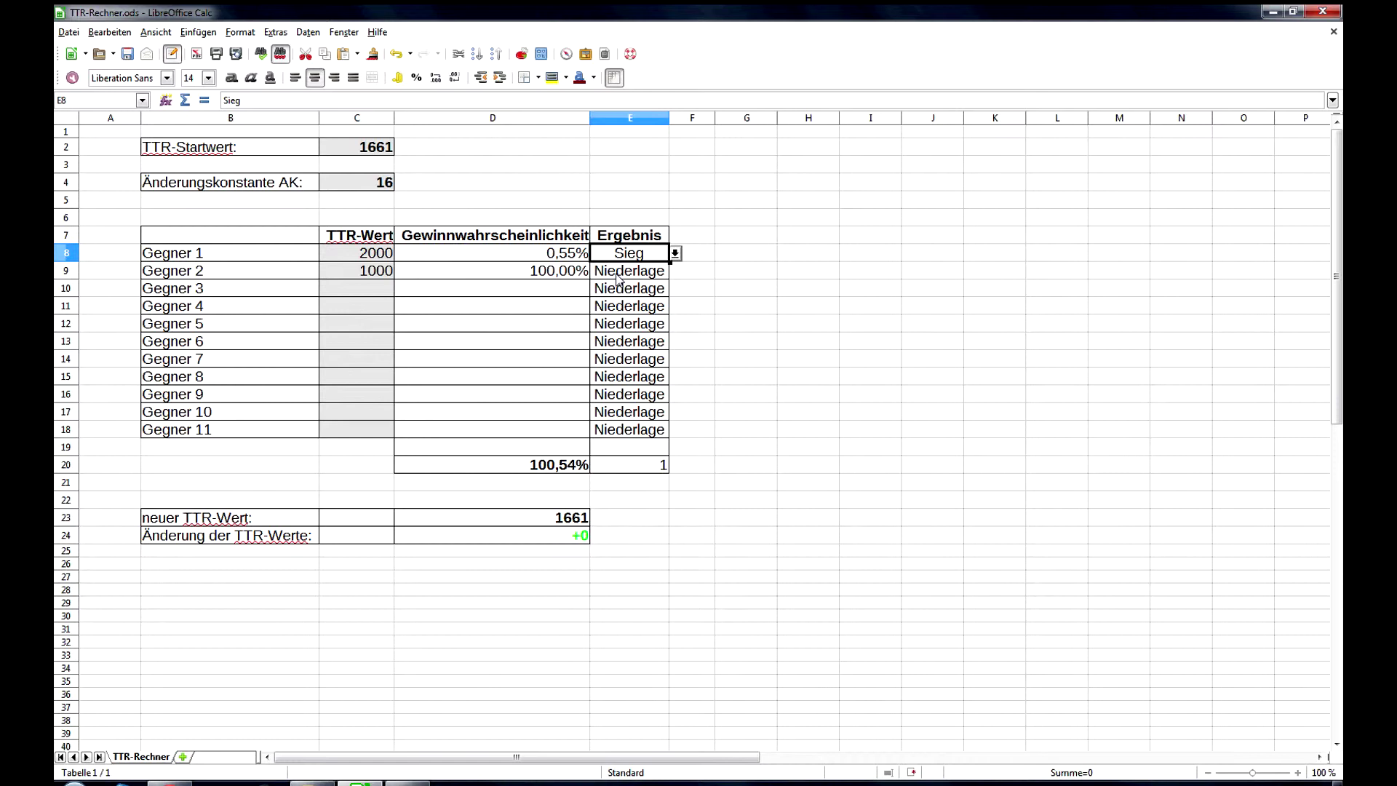
# Step: Swap the two outcomes by setting the Ergebnis of Gegner 1 to Niederlage and of Gegner 2 to Sieg
pyautogui.click(676, 253)
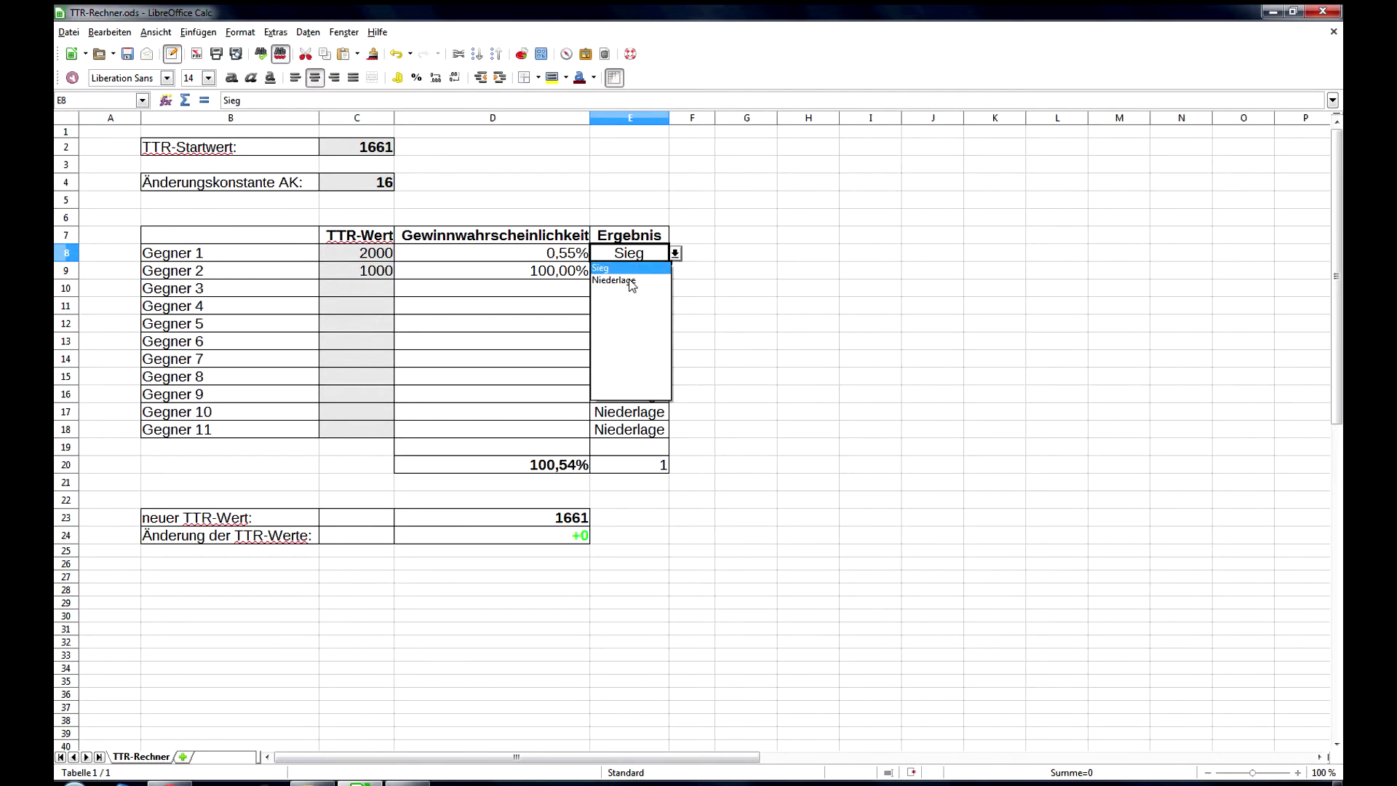
pyautogui.click(630, 280)
pyautogui.click(649, 273)
pyautogui.click(676, 270)
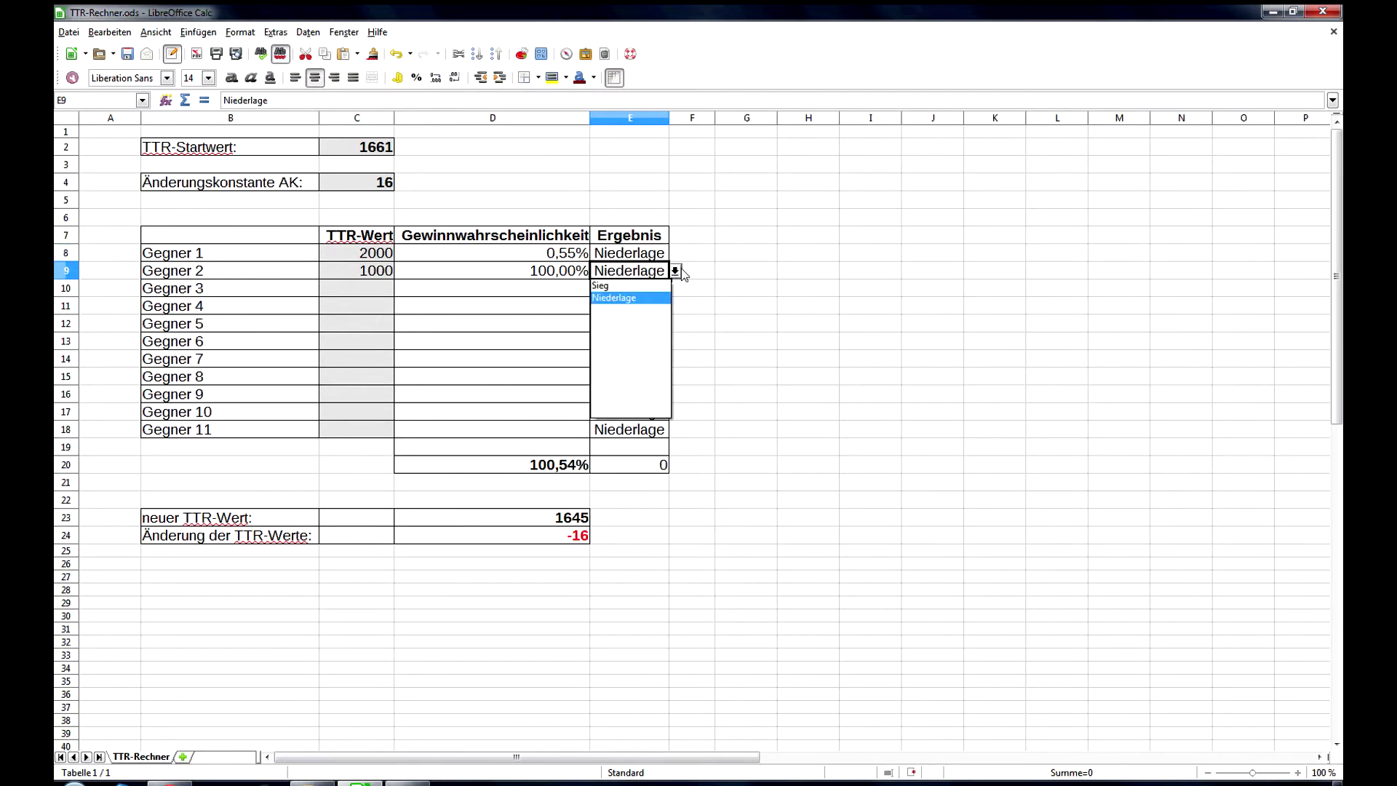
pyautogui.click(640, 286)
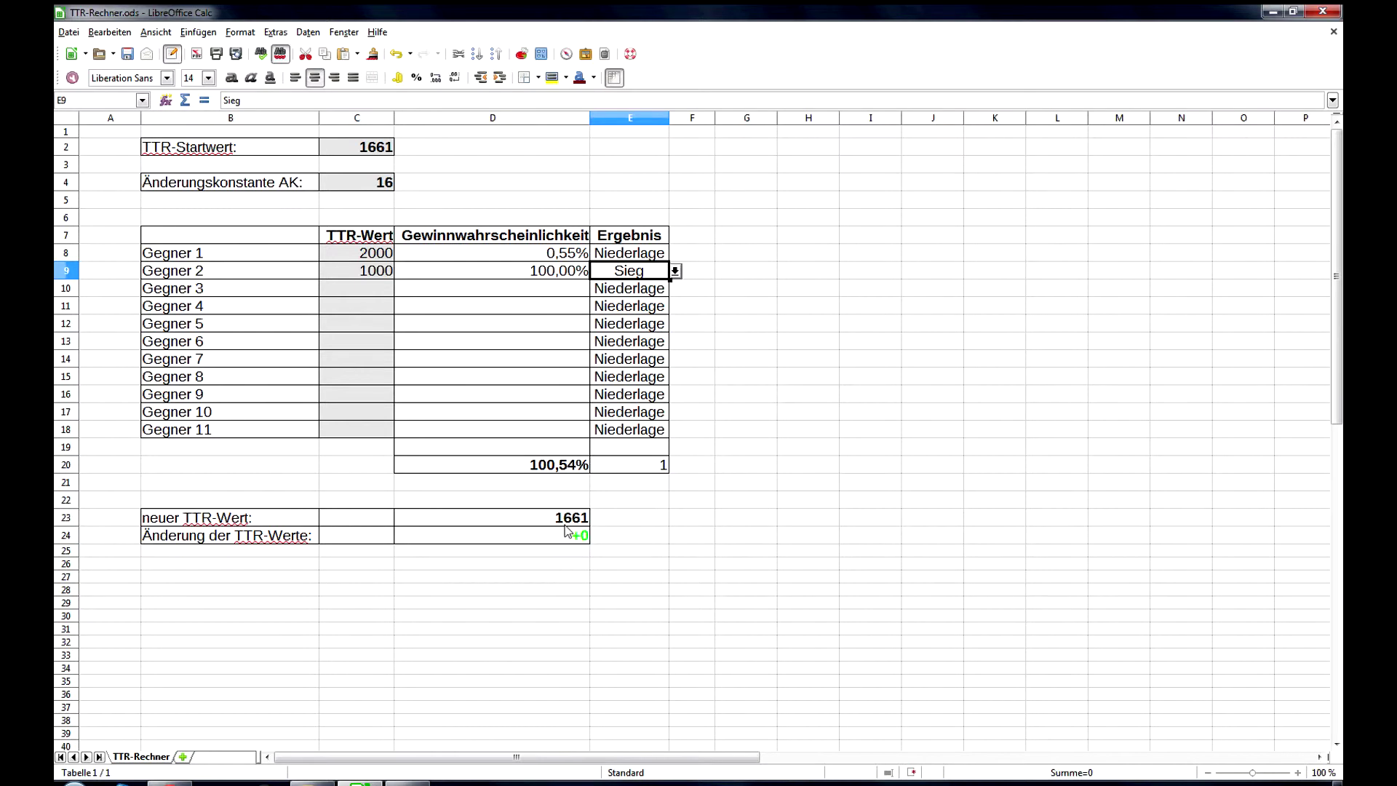
# Step: Review the entries for Gegner 1 and Gegner 2, and set the Ergebnis of Gegner 1 to Sieg
pyautogui.click(652, 259)
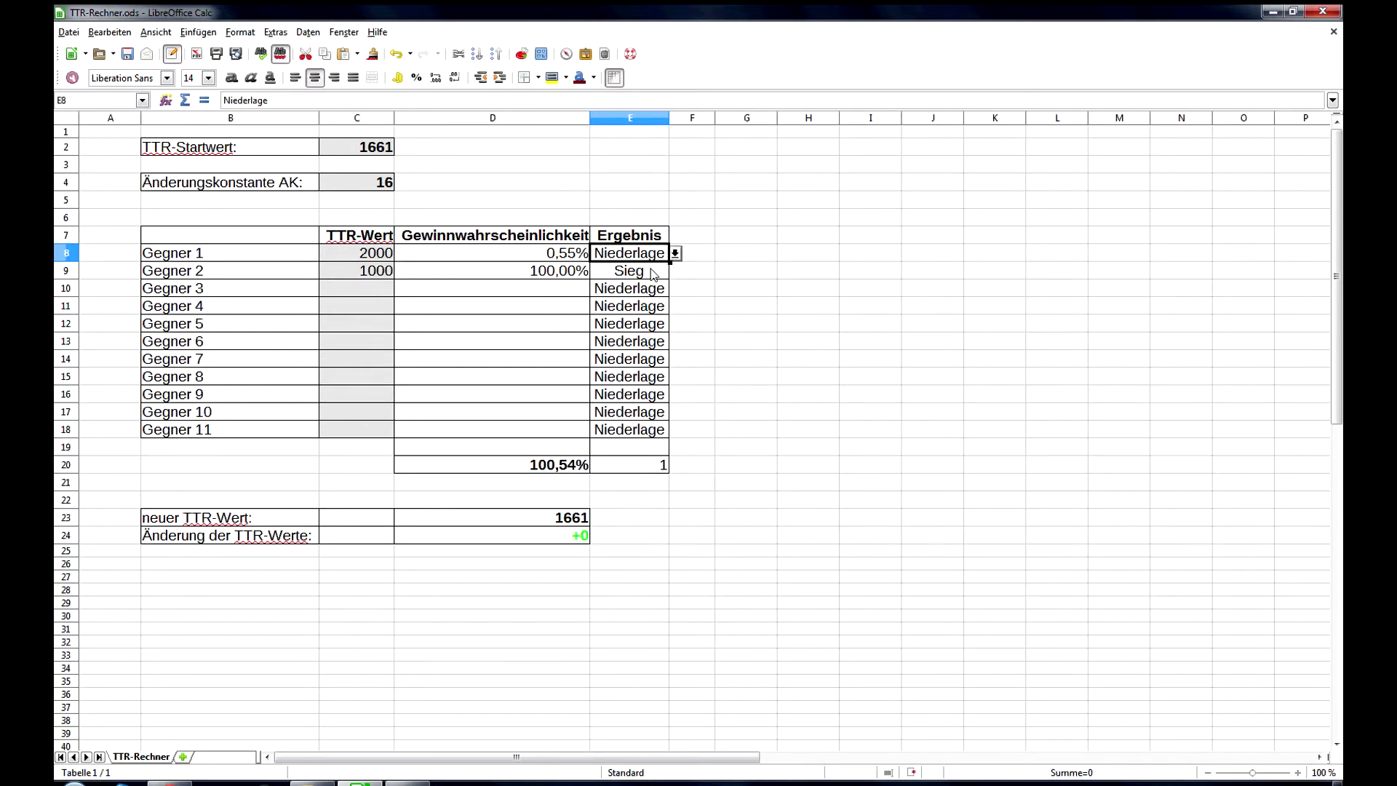
pyautogui.click(648, 277)
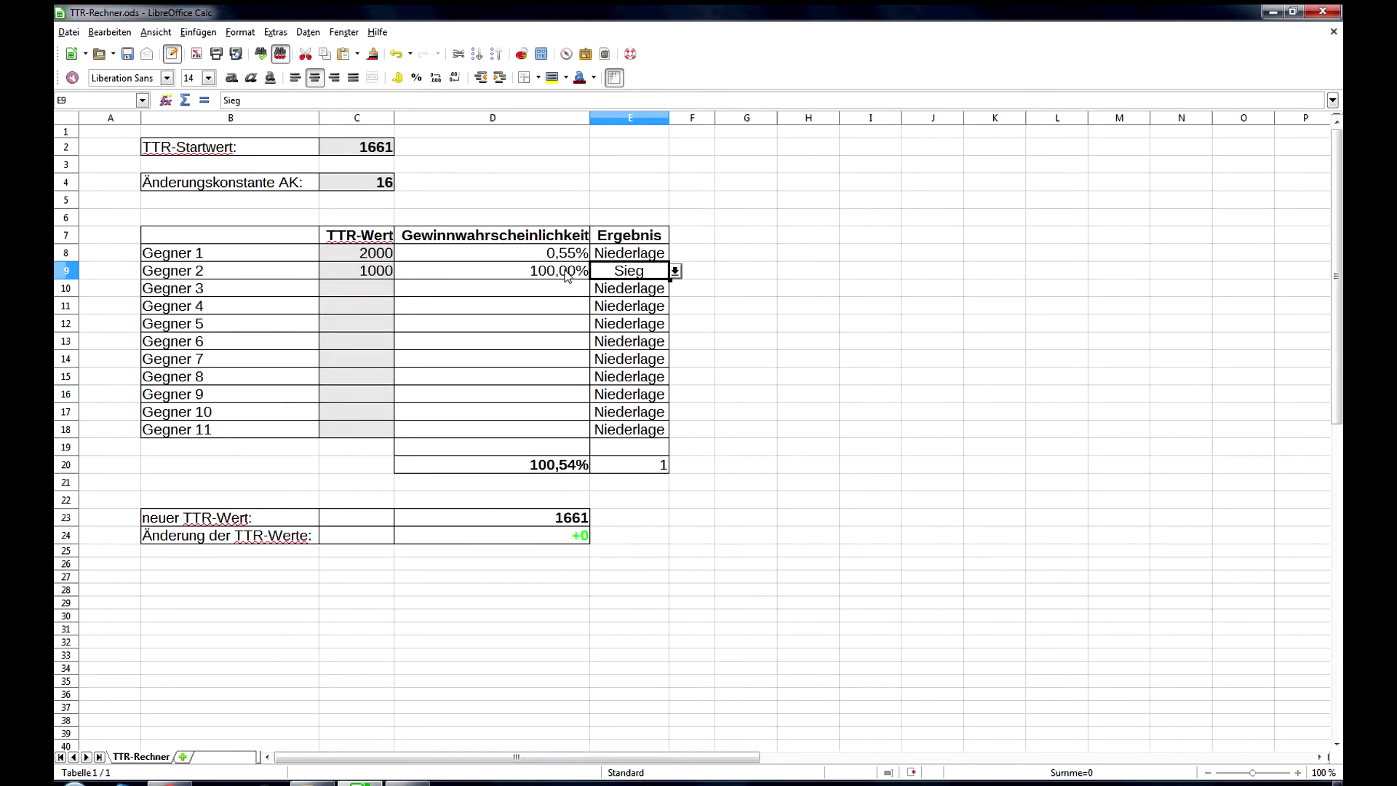
pyautogui.click(373, 258)
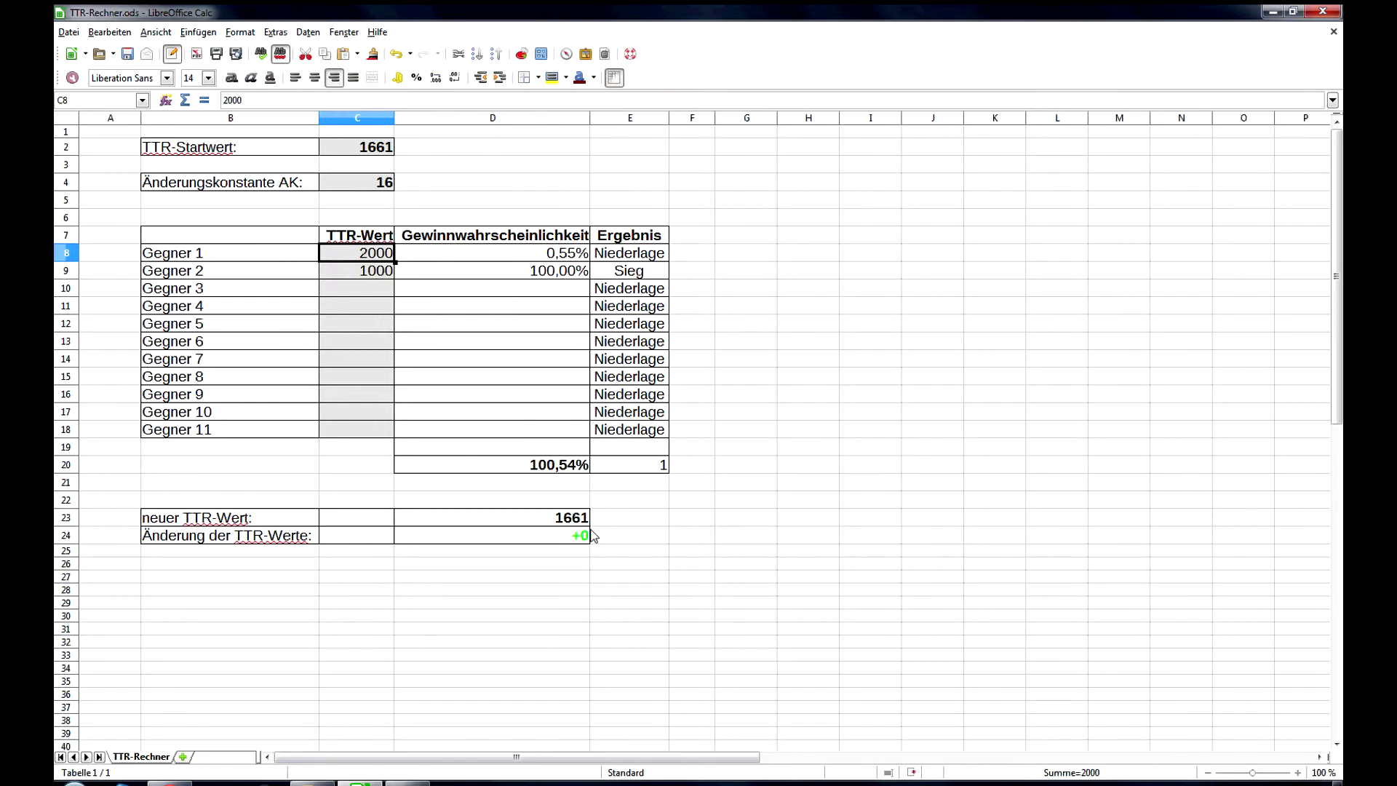
pyautogui.click(628, 259)
pyautogui.click(675, 252)
pyautogui.click(648, 269)
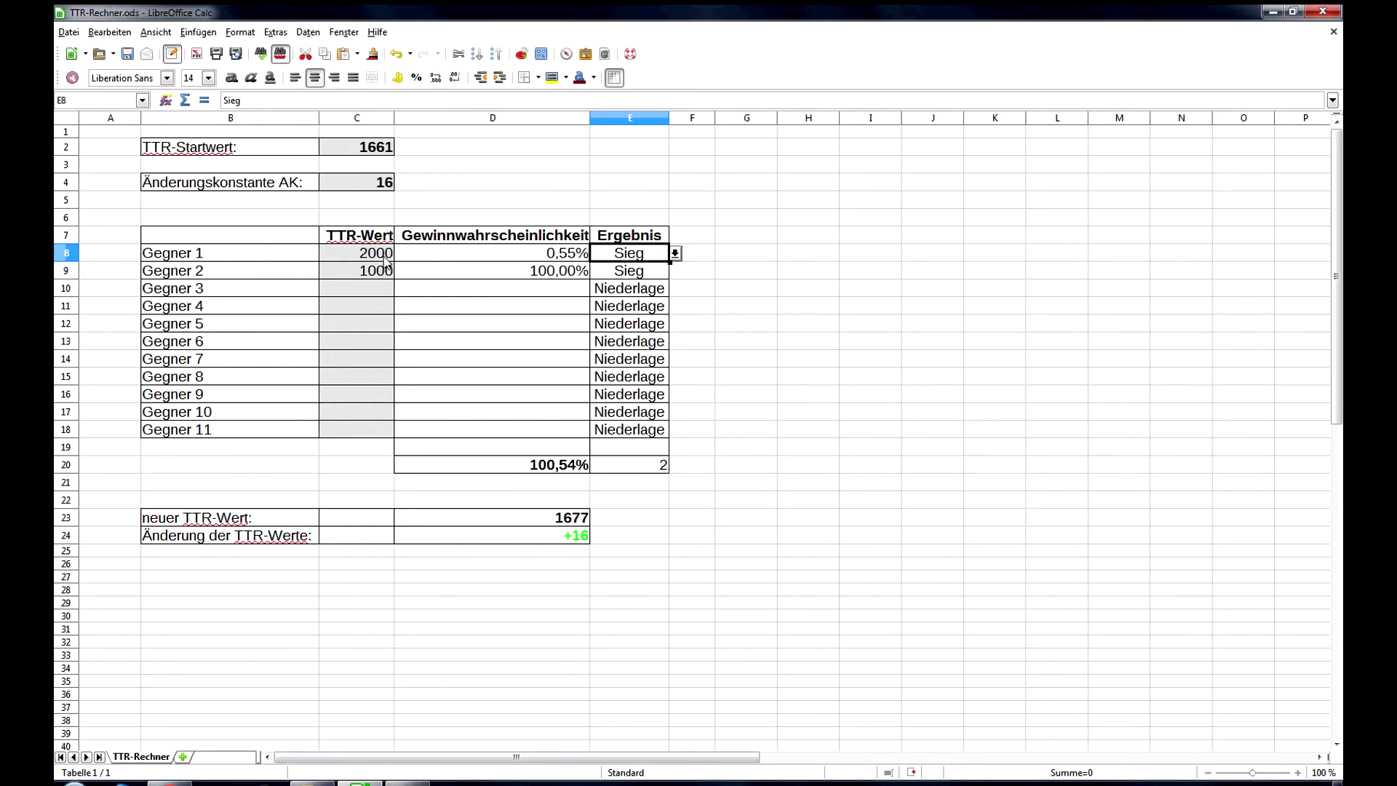
# Step: Set the Ergebnis of Gegner 2 to Niederlage
pyautogui.click(627, 271)
pyautogui.click(676, 271)
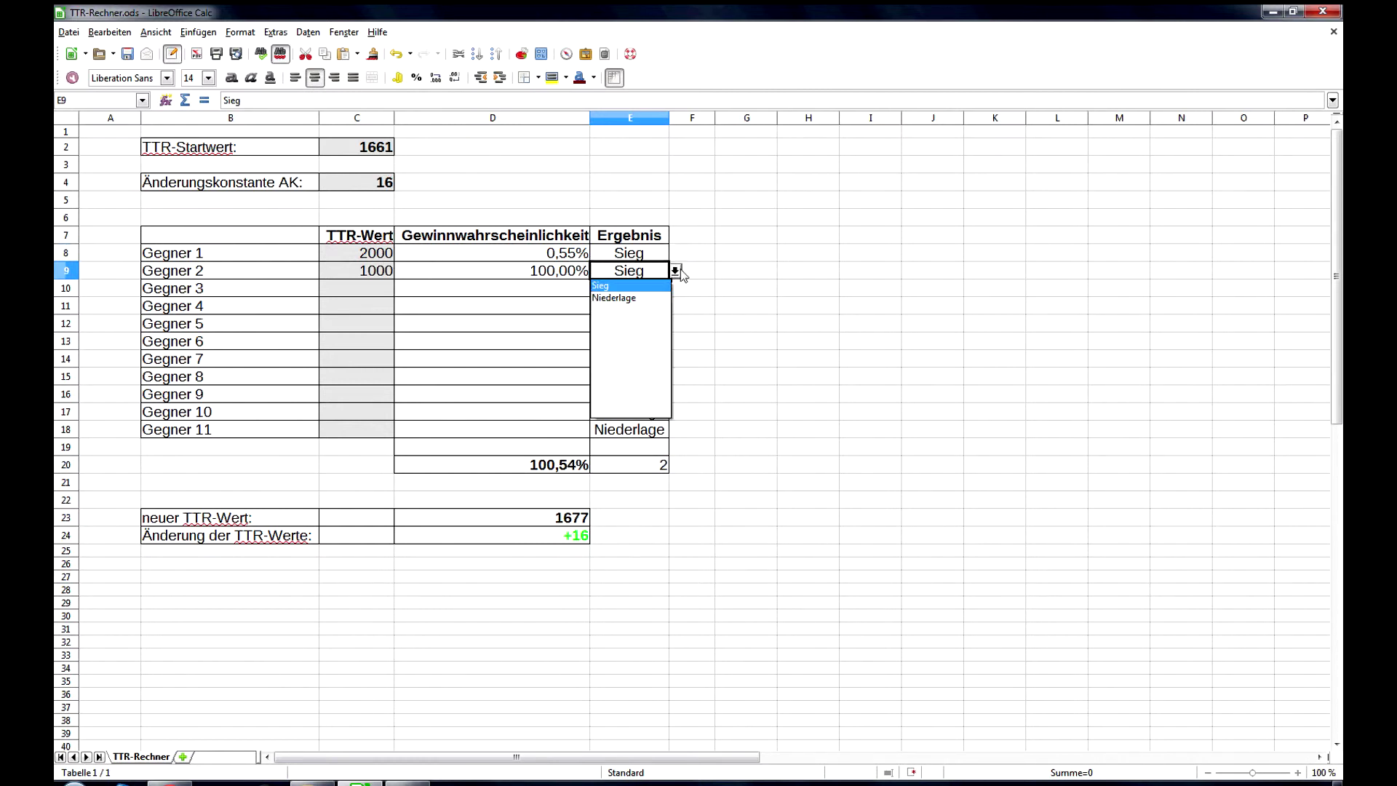
pyautogui.click(614, 297)
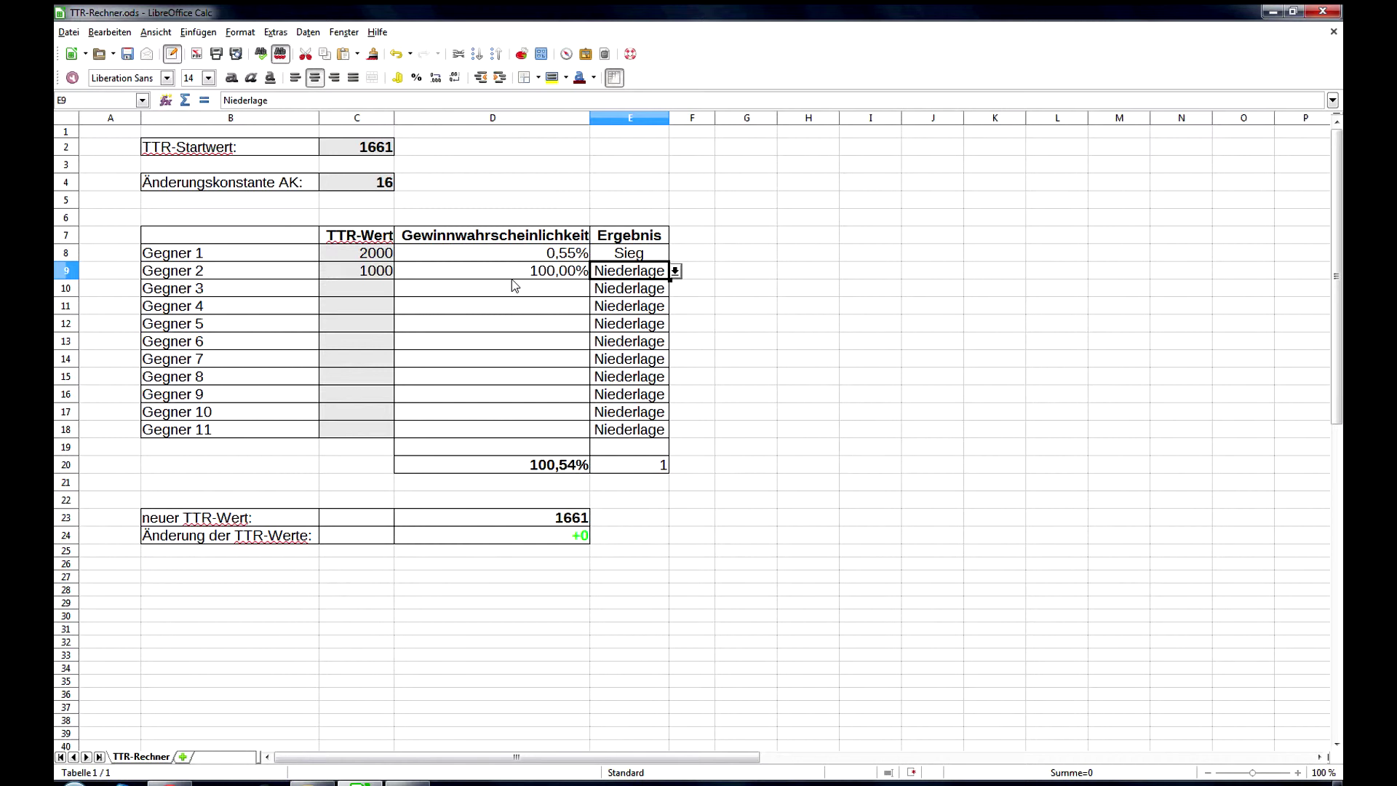
# Step: Enter the TTR-Wert 2100 for Gegner 3 and 1600 for Gegner 4
pyautogui.press('Left')
pyautogui.press('Left')
pyautogui.press('Down')
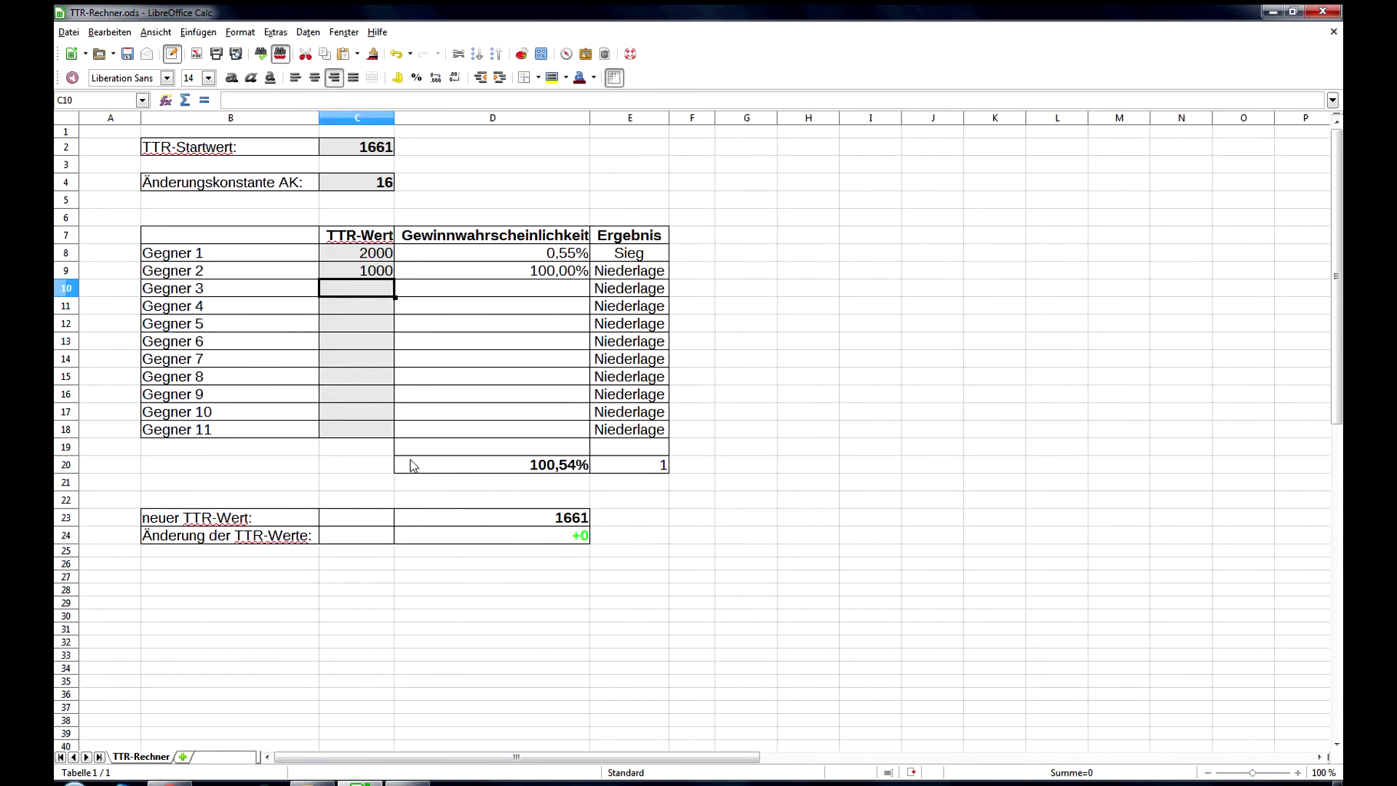
pyautogui.write('2')
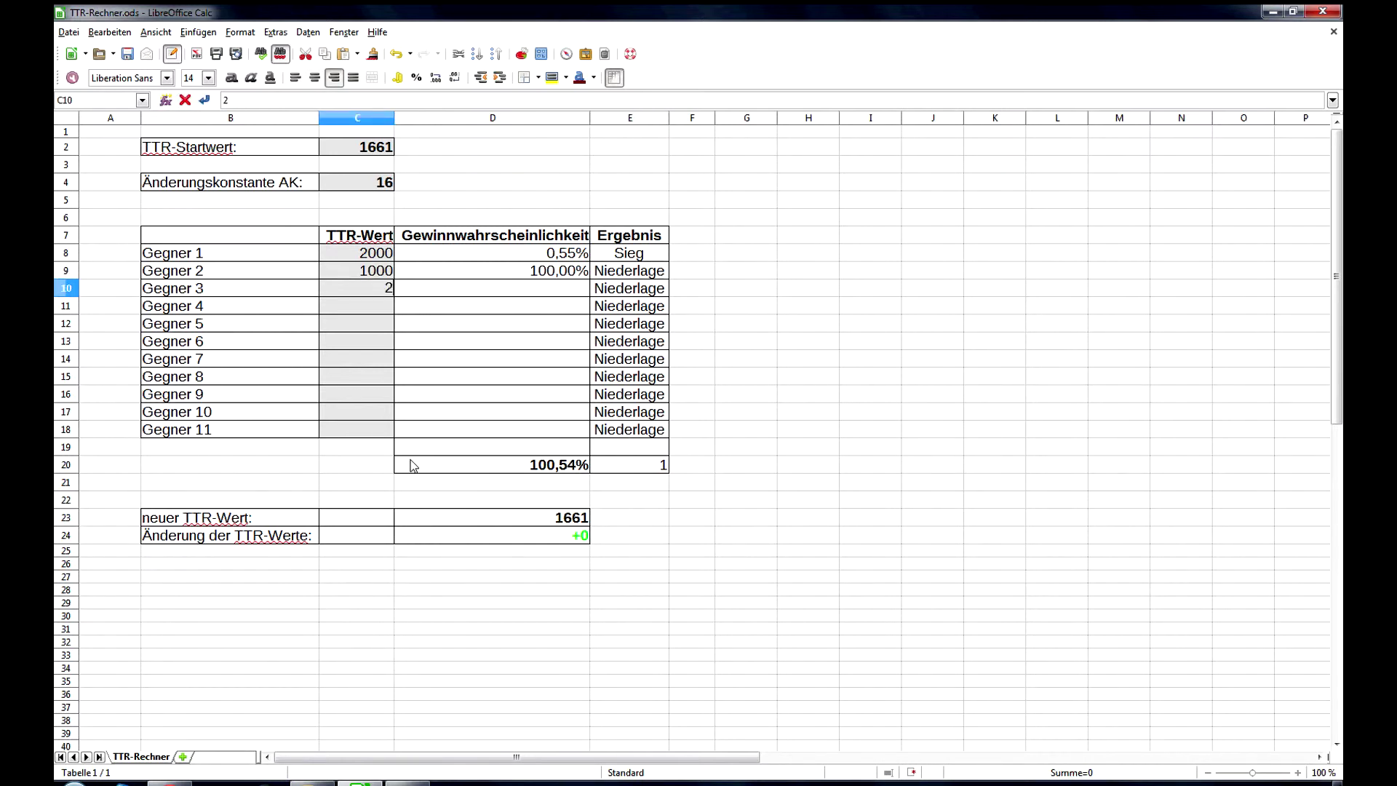
pyautogui.write('100')
pyautogui.press('Return')
pyautogui.write('1')
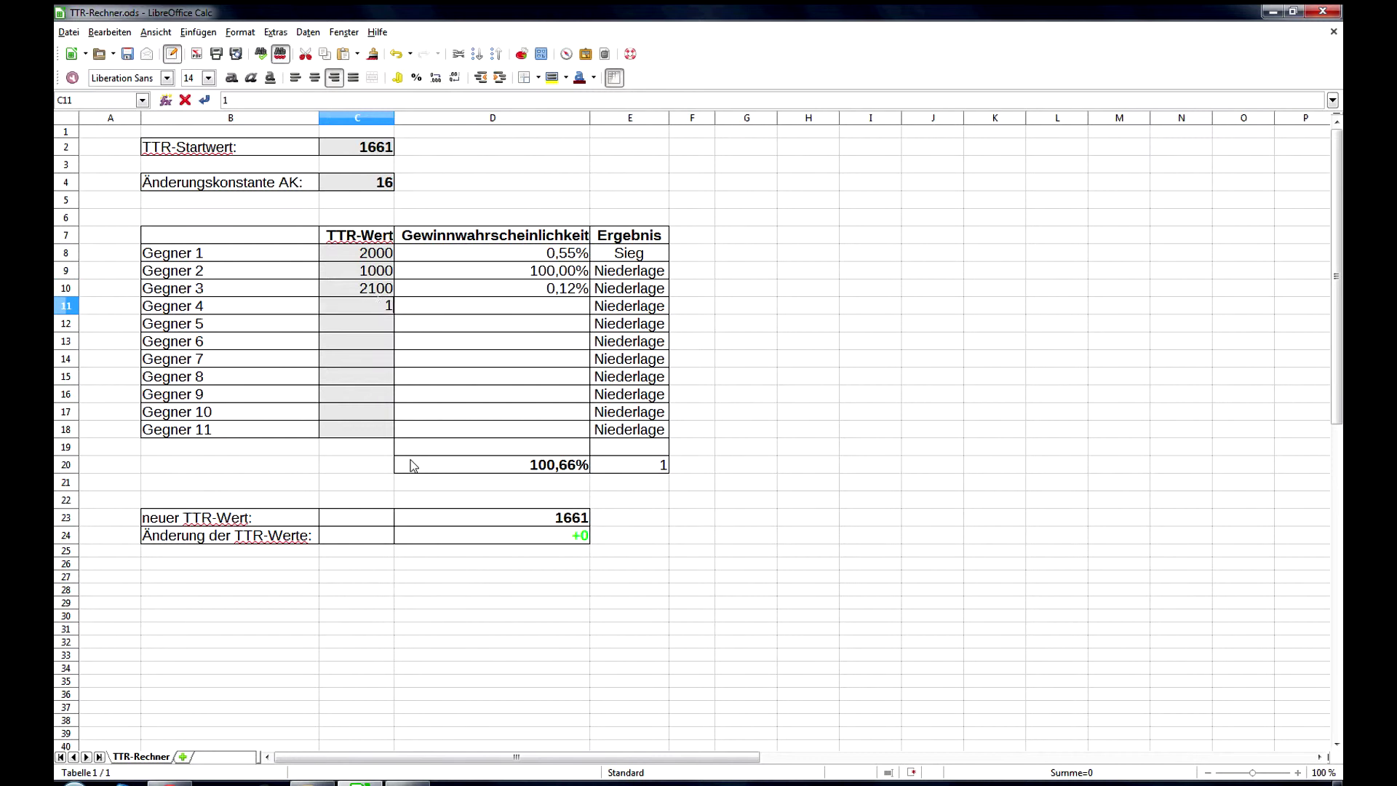
pyautogui.write('600')
pyautogui.press('Return')
# Step: Enter the TTR-Wert 1400 for Gegner 5 and 1500 for Gegner 6
pyautogui.write('140')
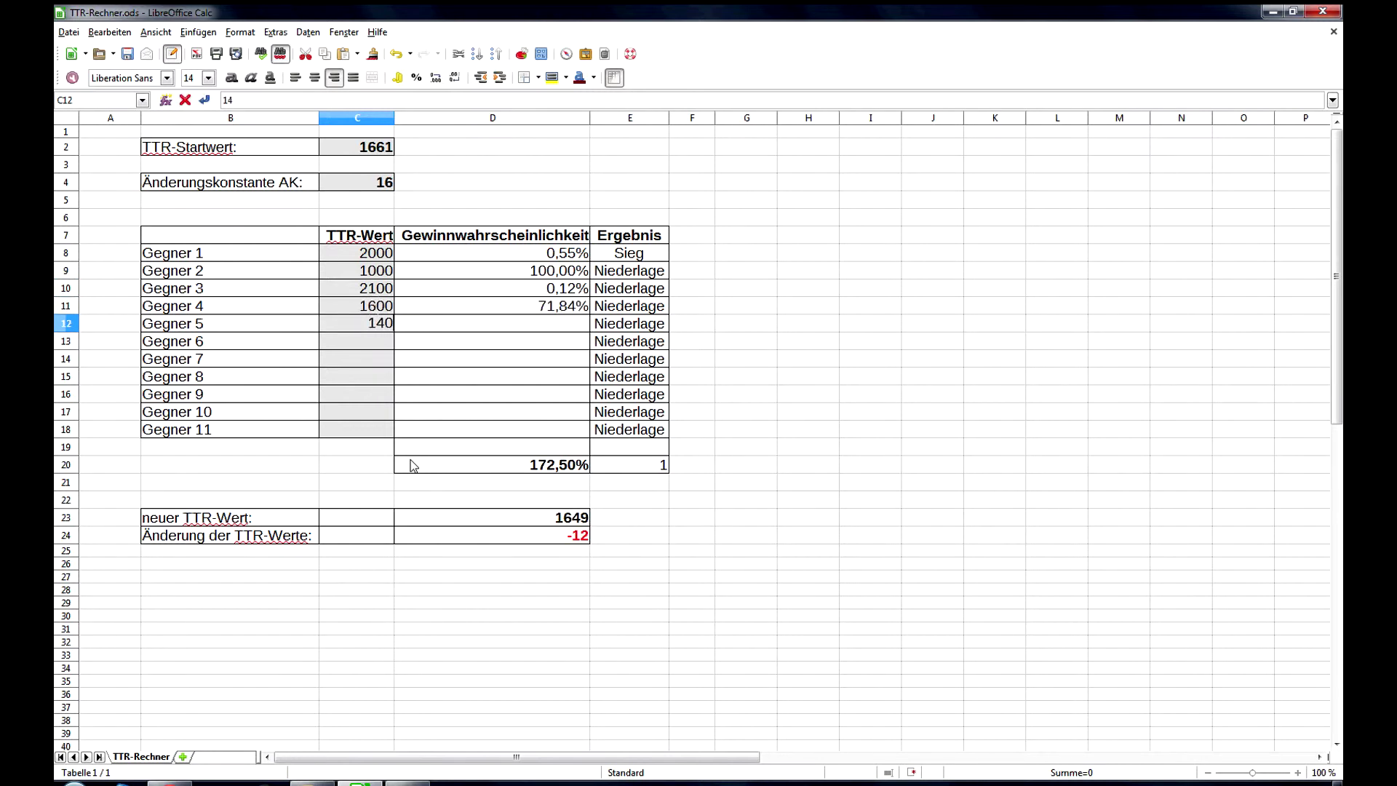
pyautogui.write('0')
pyautogui.press('Return')
pyautogui.write('1500')
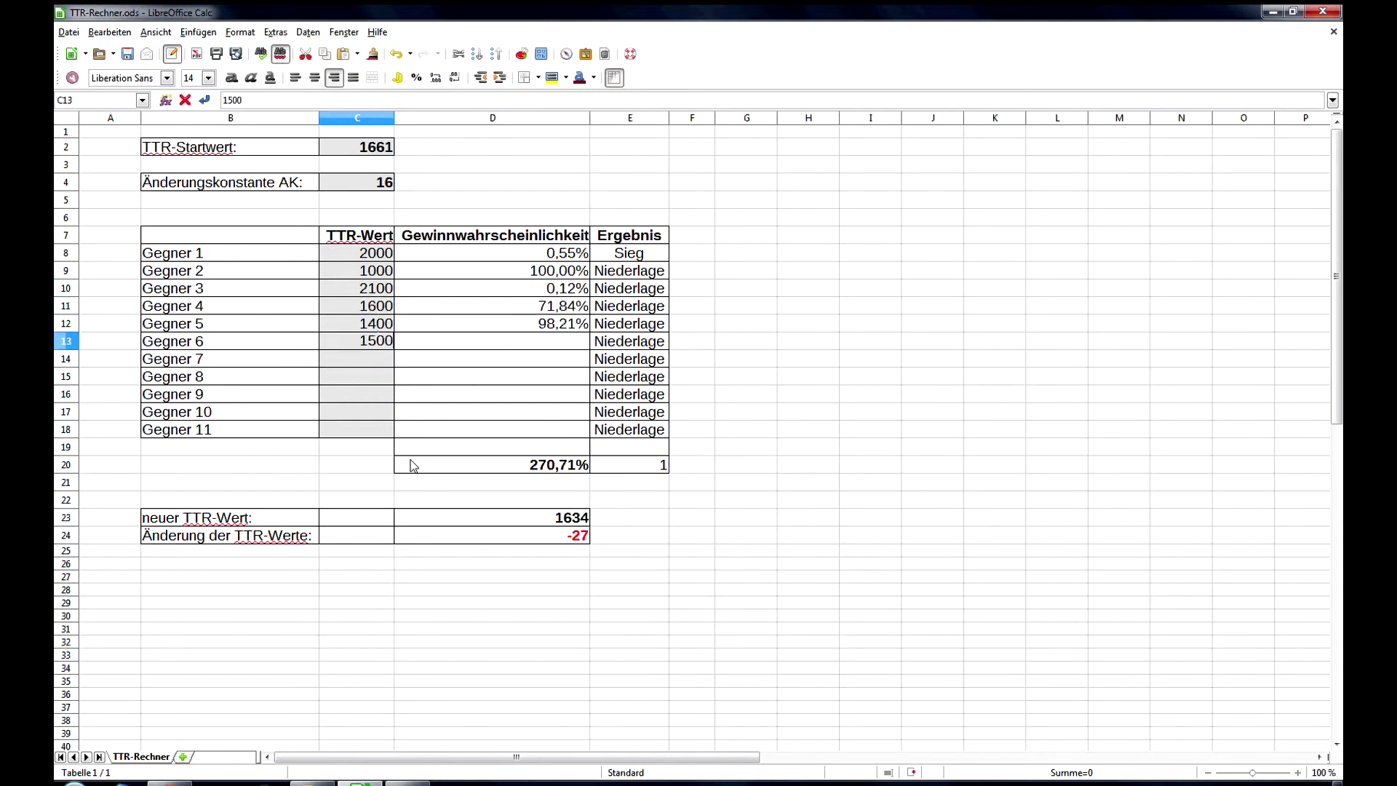
pyautogui.press('Return')
# Step: Enter the TTR-Werte 1345, 1534 and 1942 for Gegner 7, Gegner 8 and Gegner 9
pyautogui.write('134')
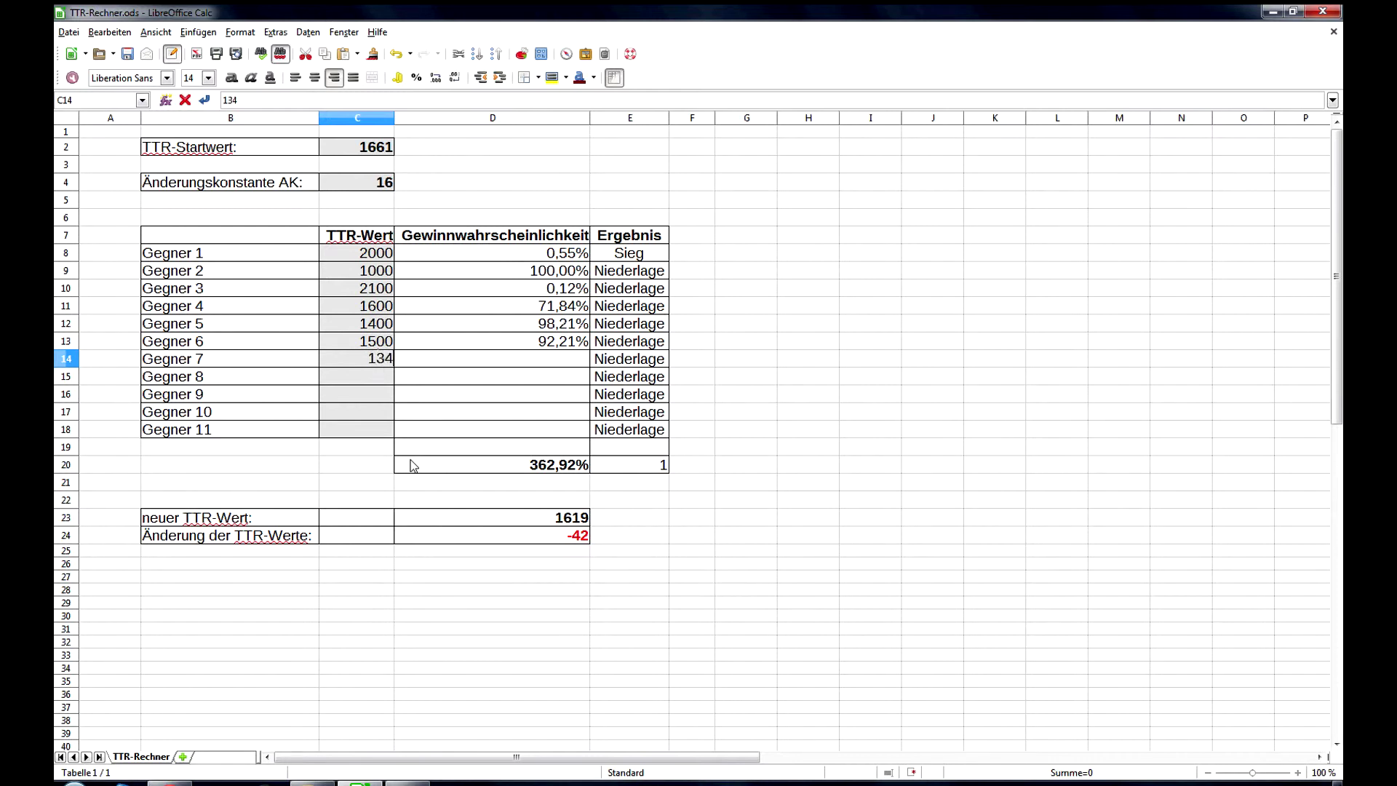
pyautogui.write('5')
pyautogui.press('Return')
pyautogui.write('1534')
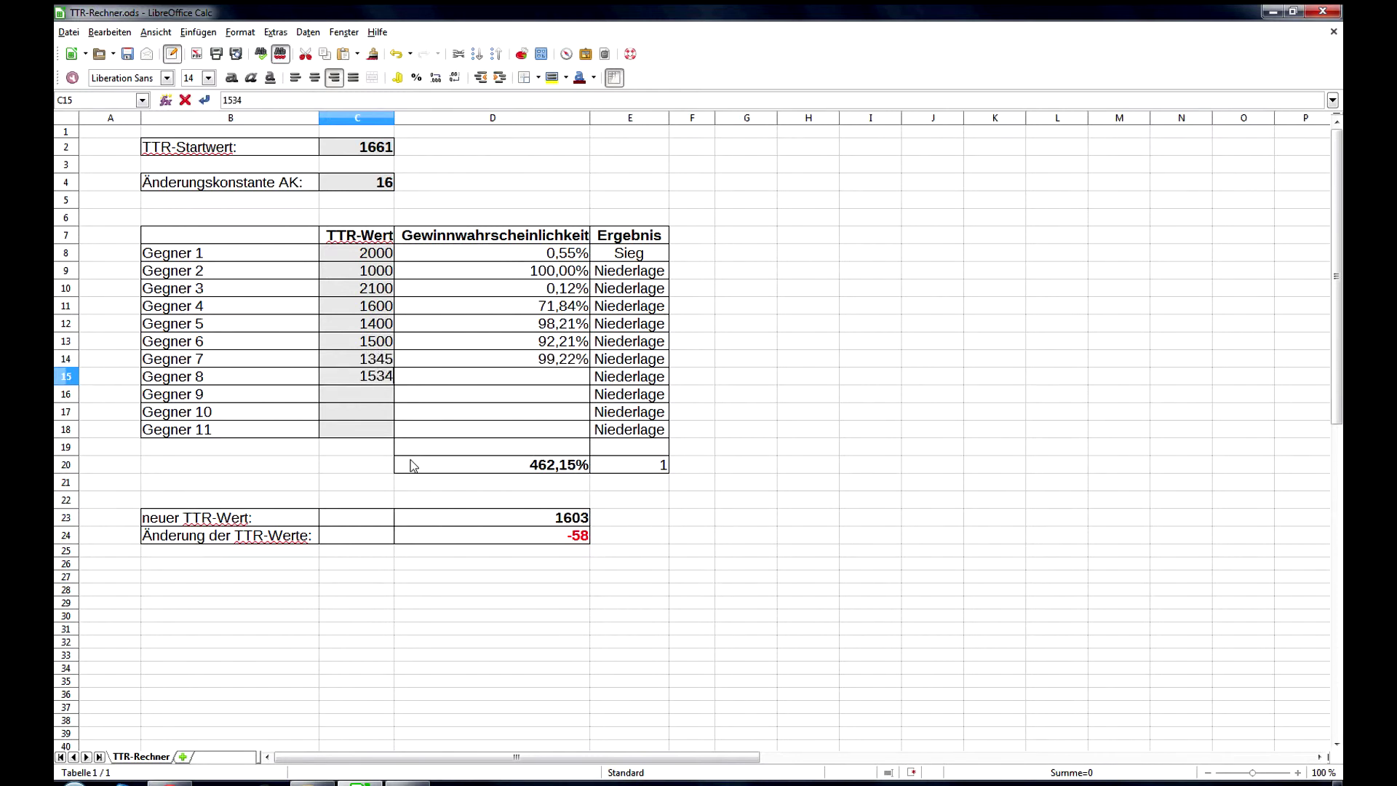
pyautogui.press('Return')
pyautogui.write('1942')
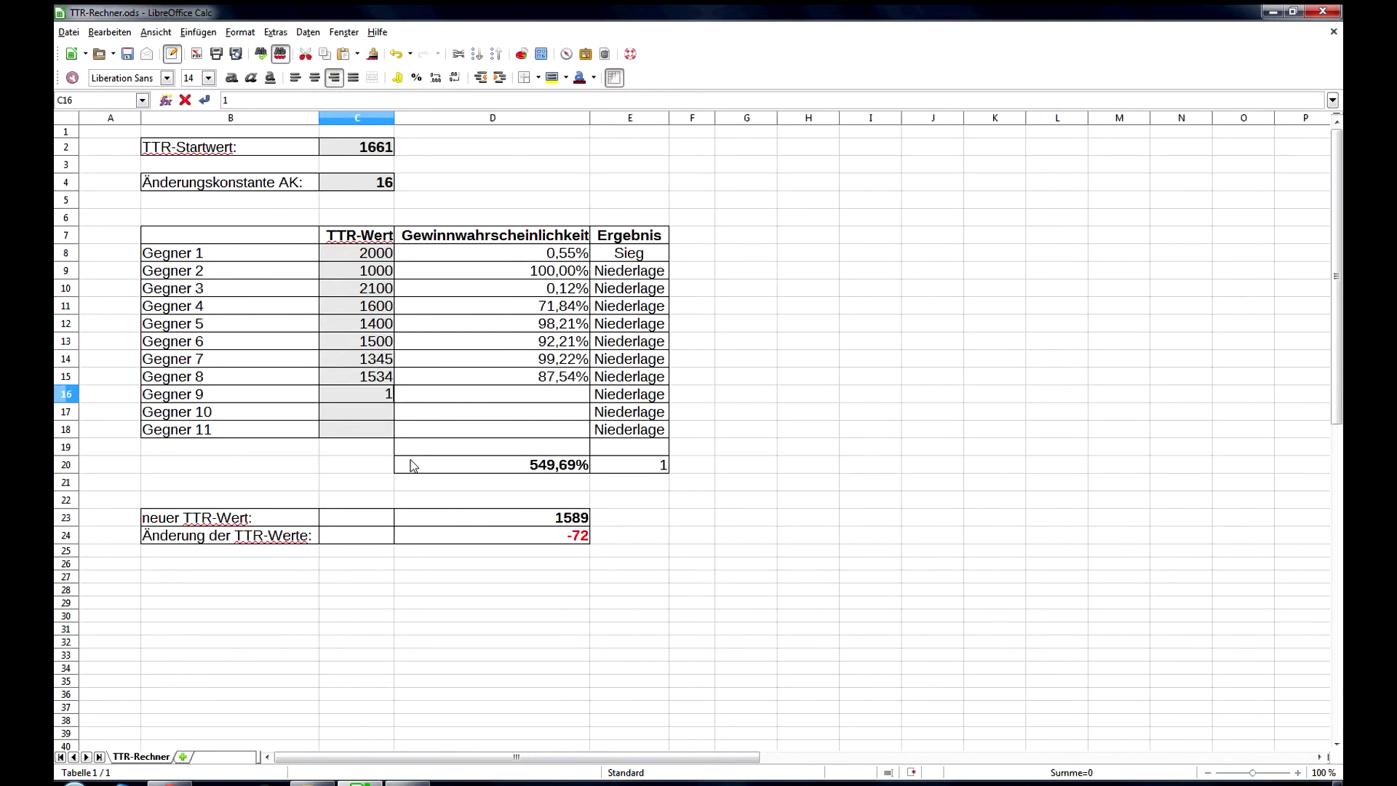
pyautogui.press('Return')
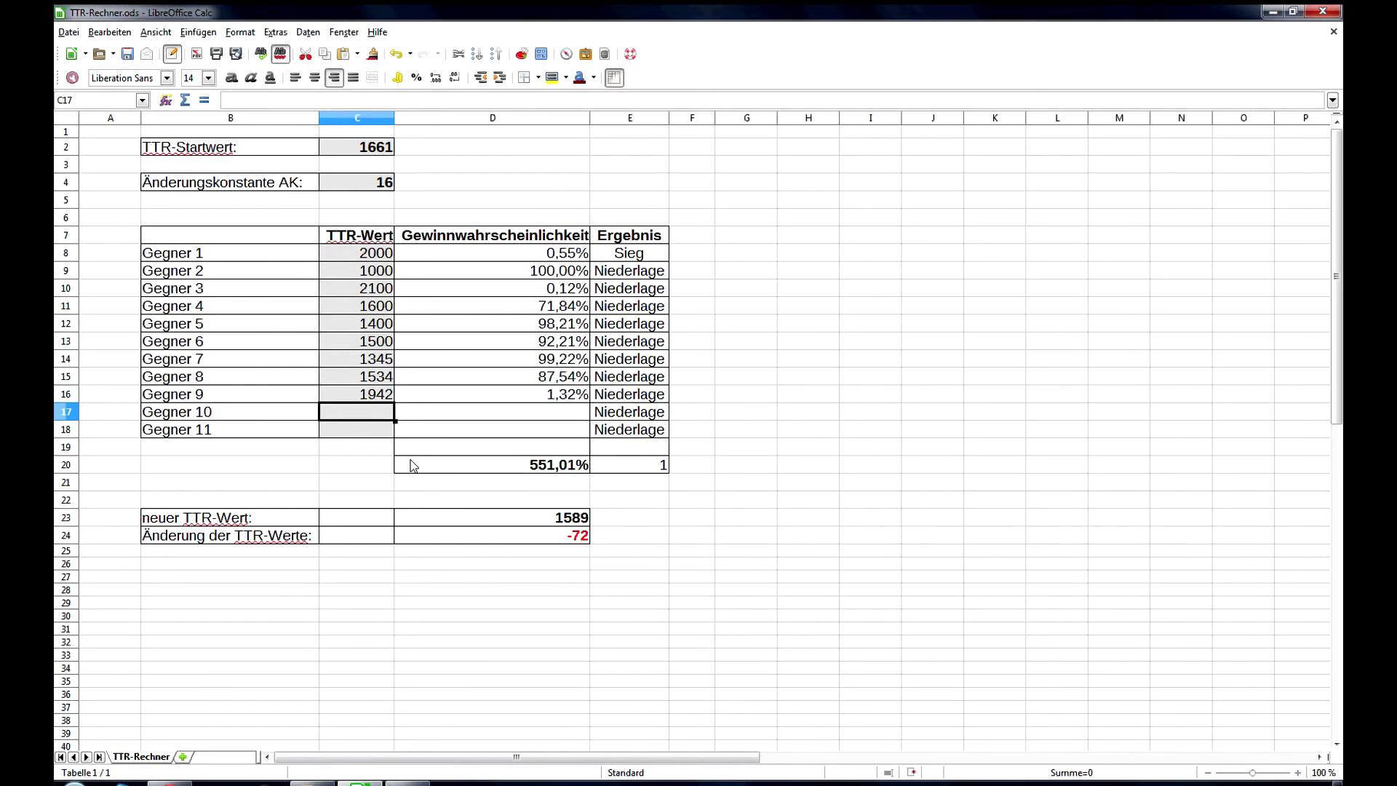
# Step: Enter the TTR-Wert 2100 for Gegner 10 and 1659 for Gegner 11
pyautogui.write('582')
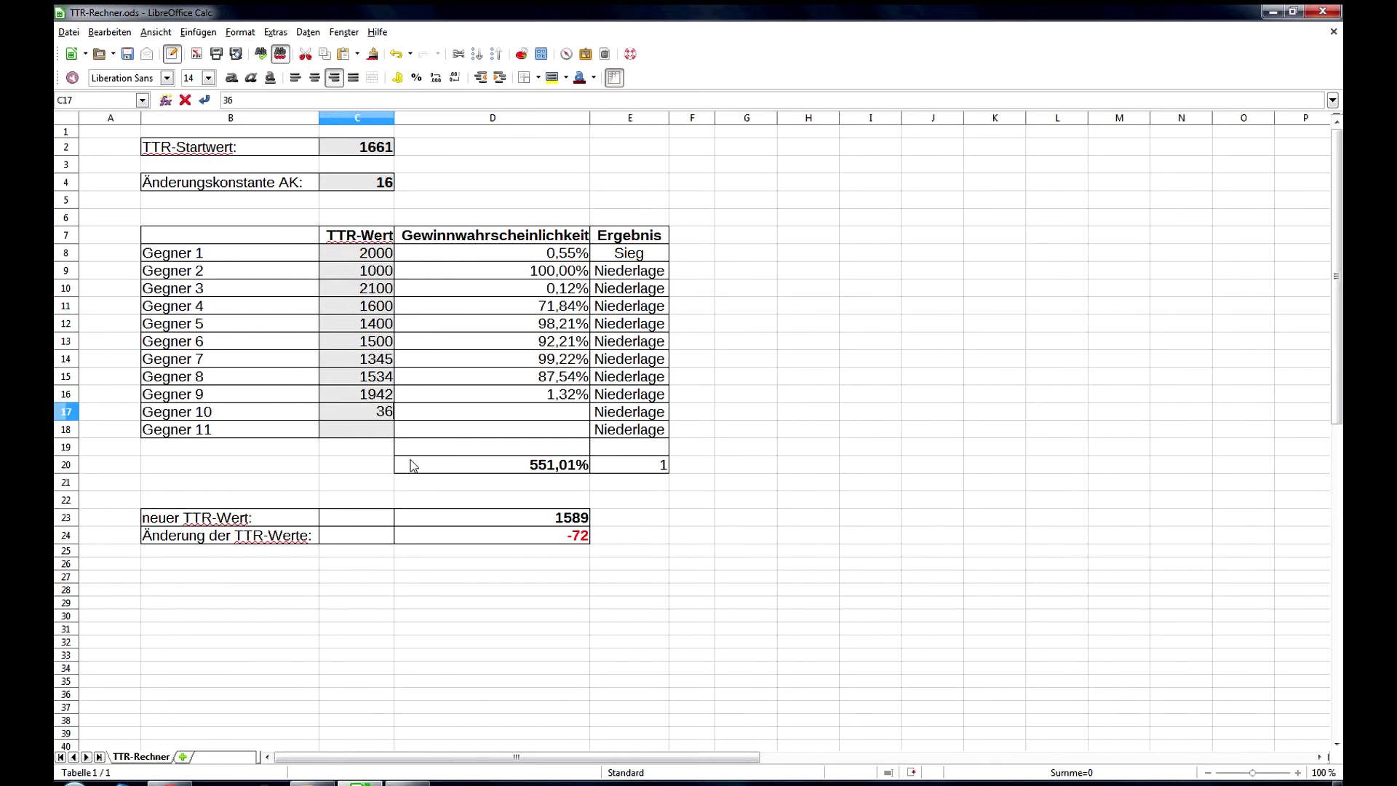
pyautogui.press('BackSpace')
pyautogui.press('BackSpace')
pyautogui.press('BackSpace')
pyautogui.write('2100')
pyautogui.press('Return')
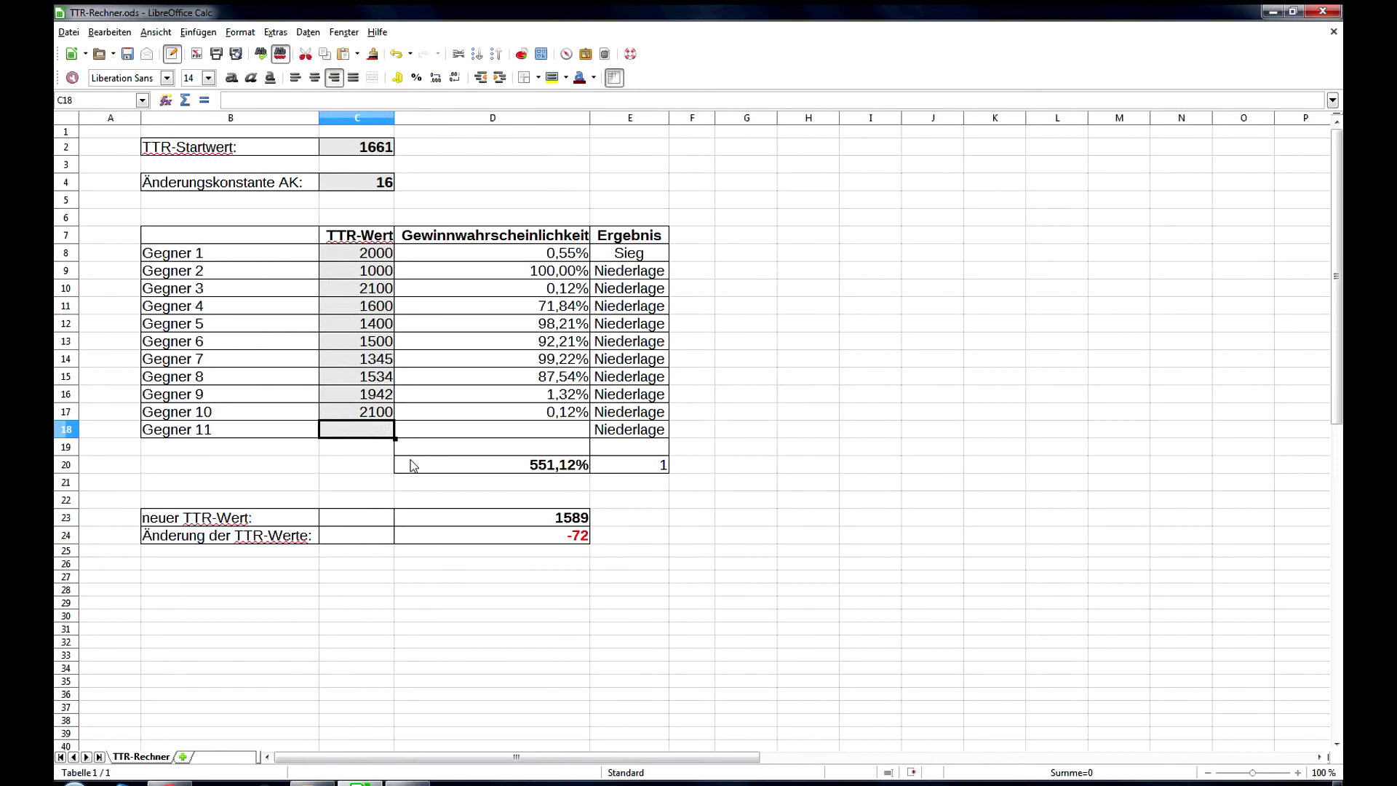
pyautogui.write('1659')
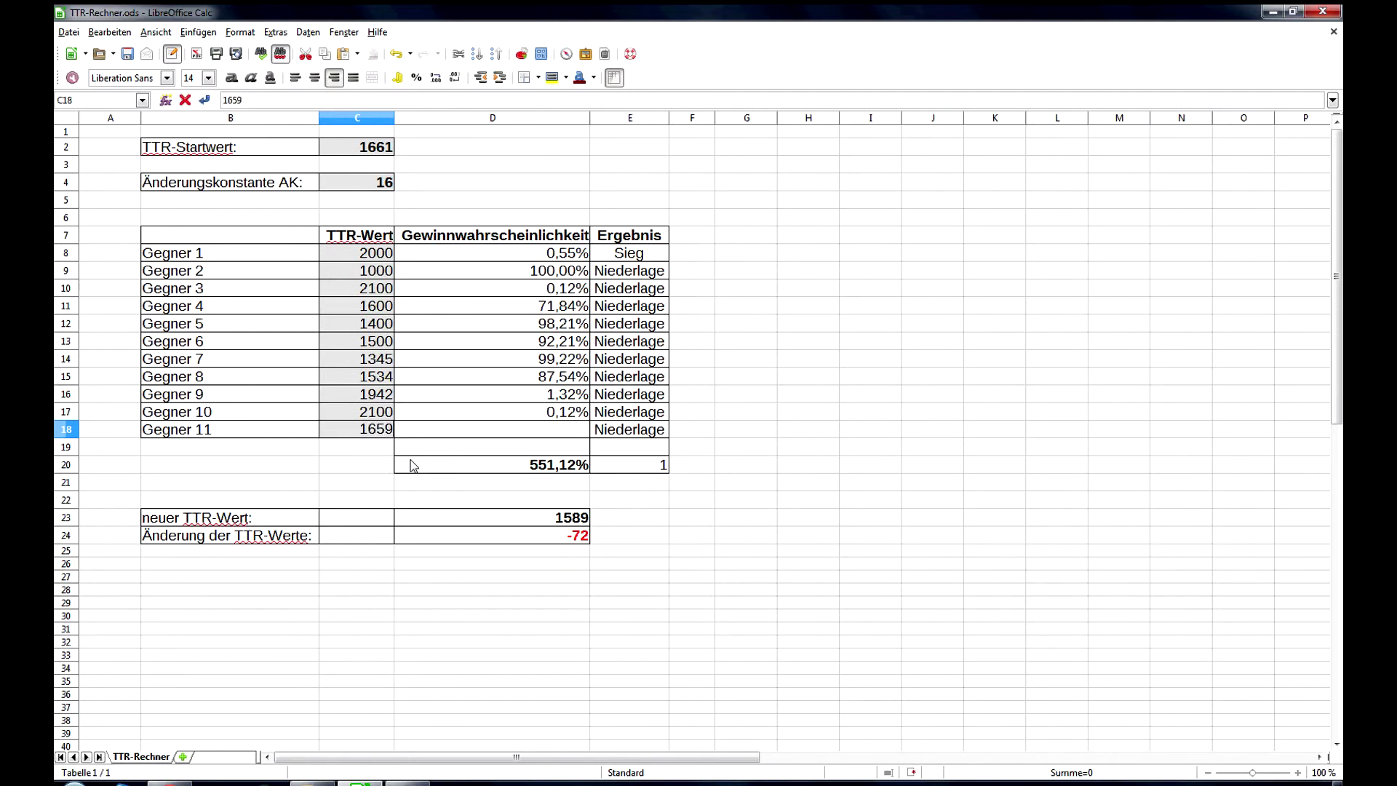
pyautogui.press('Return')
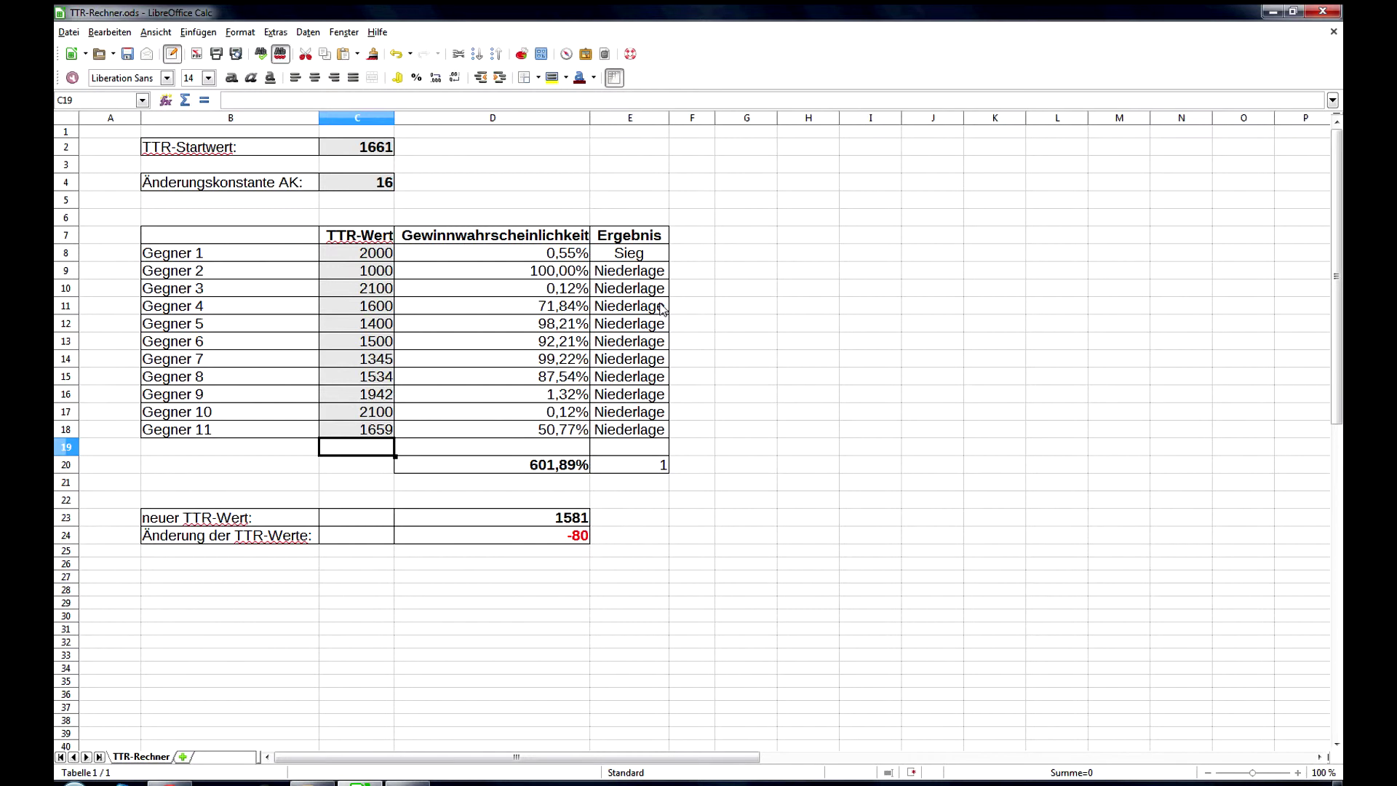
# Step: Set the Ergebnis of Gegner 1 to Niederlage and of Gegner 6 to Sieg
pyautogui.click(647, 255)
pyautogui.click(637, 281)
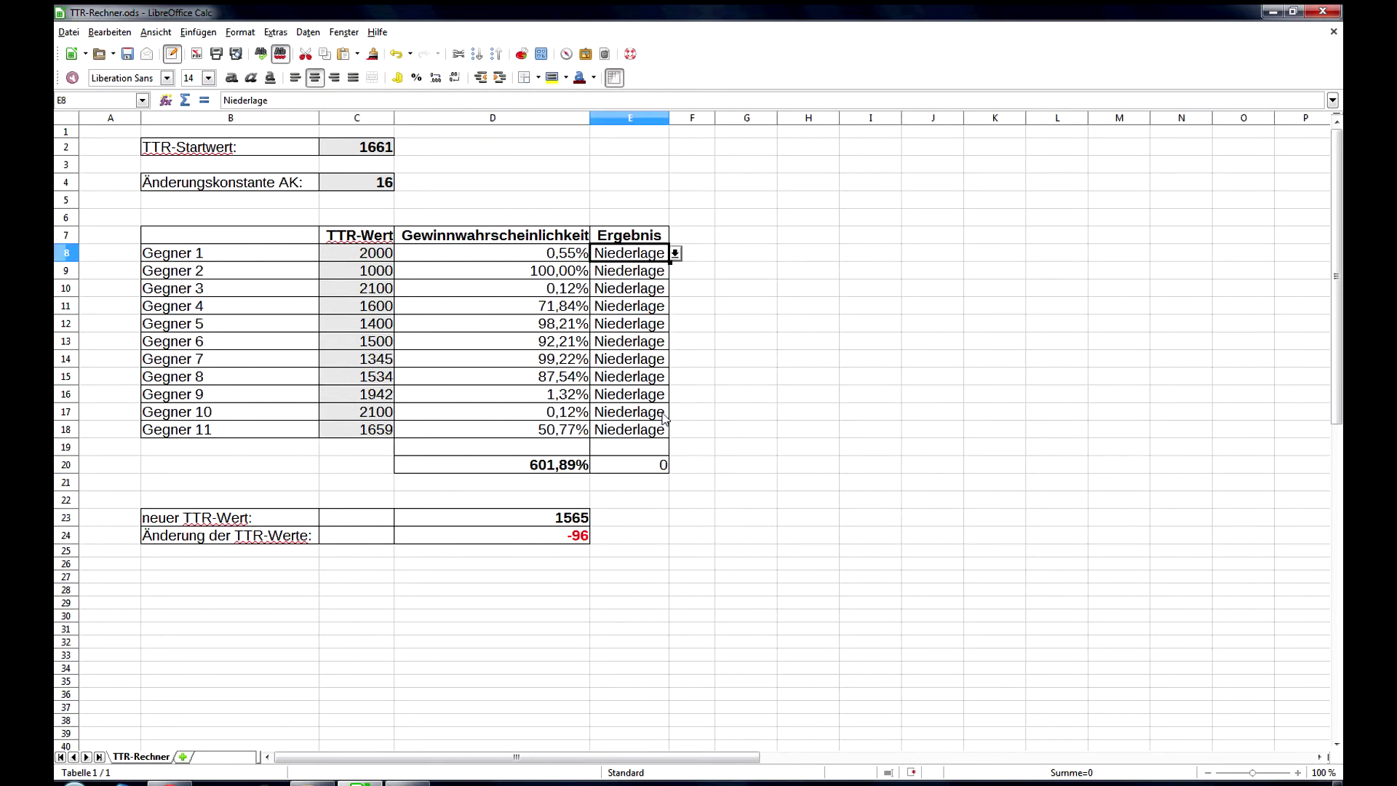
pyautogui.click(631, 342)
pyautogui.click(675, 342)
pyautogui.click(641, 358)
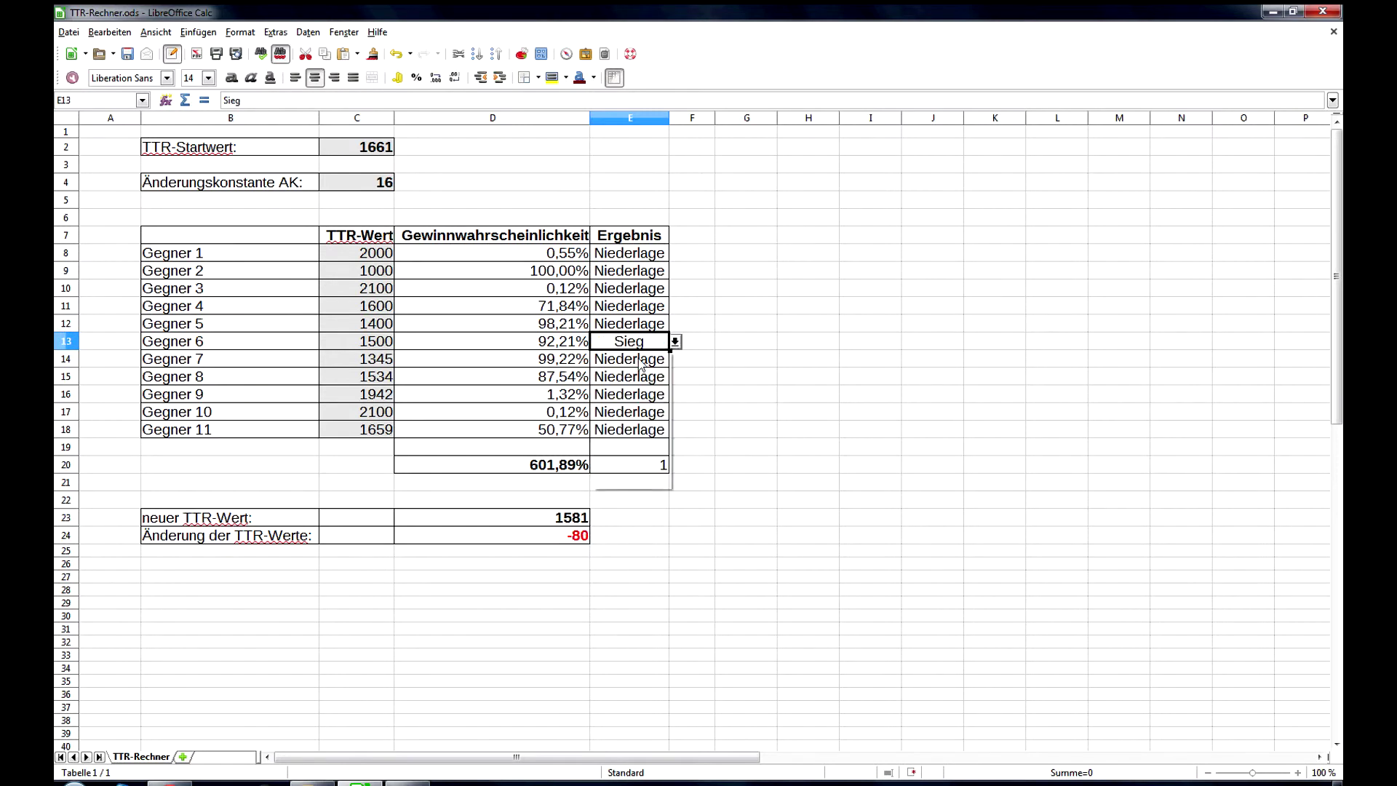
# Step: Set the Ergebnis of both Gegner 4 and Gegner 2 to Sieg
pyautogui.click(647, 309)
pyautogui.click(675, 307)
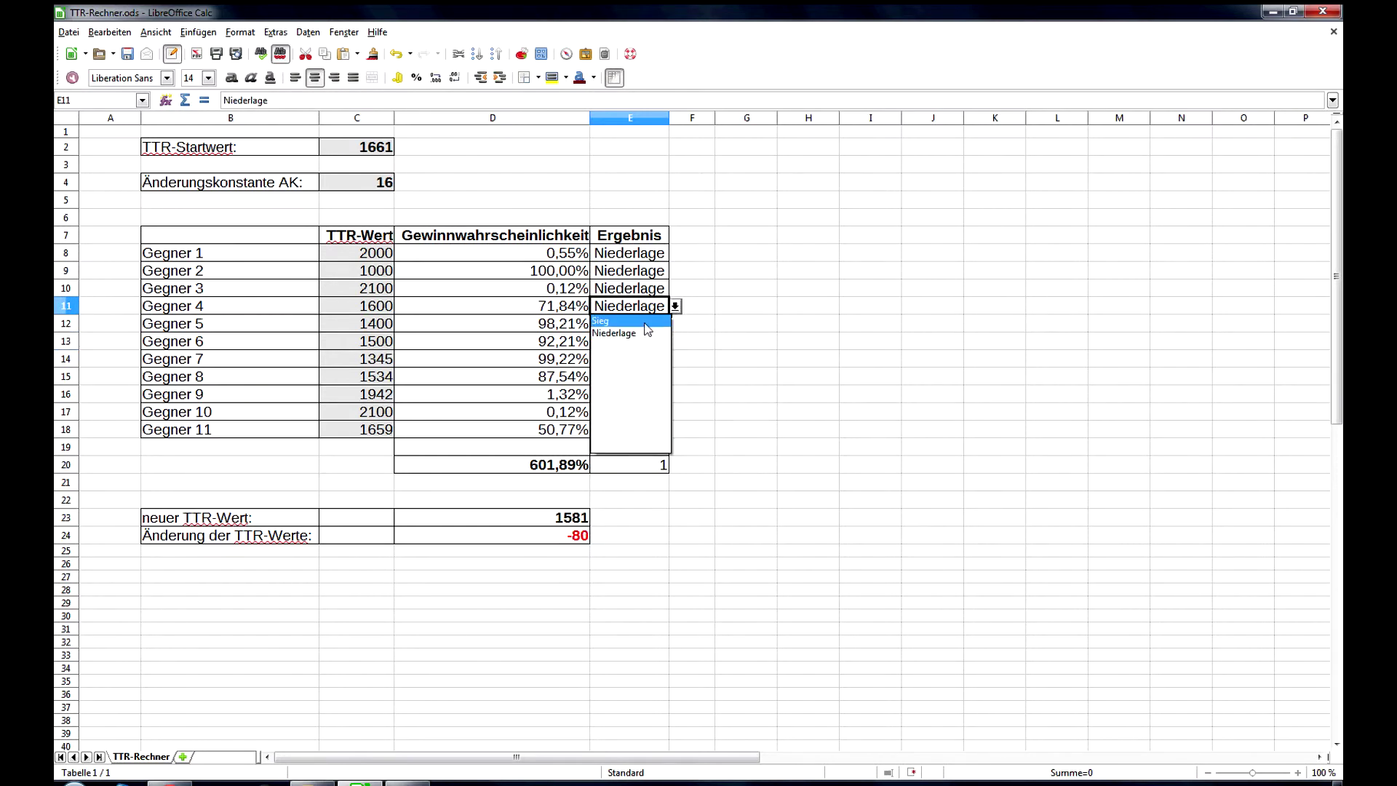
pyautogui.click(647, 324)
pyautogui.click(650, 274)
pyautogui.click(675, 270)
pyautogui.click(640, 288)
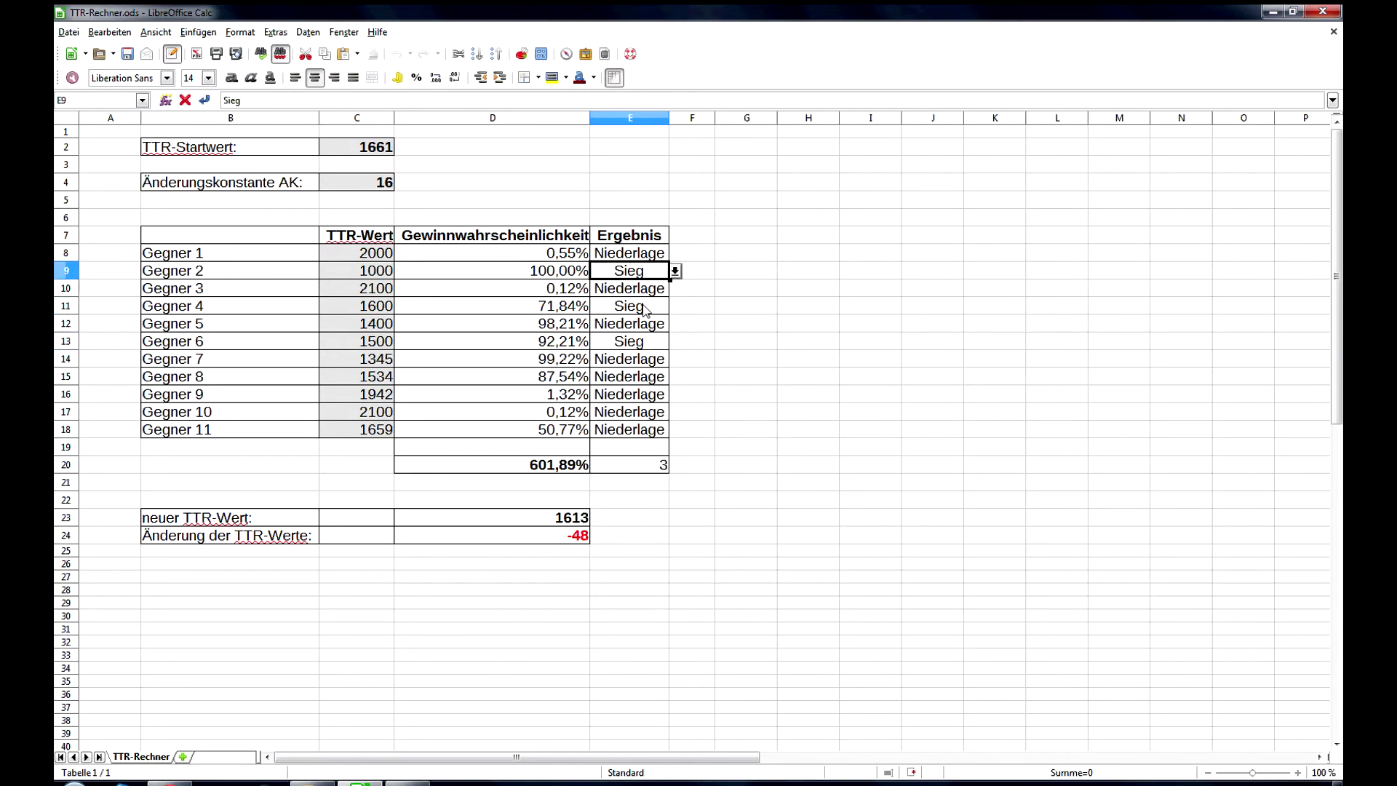
# Step: Set the Ergebnis of Gegner 9, Gegner 11 and Gegner 8 to Sieg
pyautogui.click(639, 395)
pyautogui.click(676, 395)
pyautogui.click(652, 412)
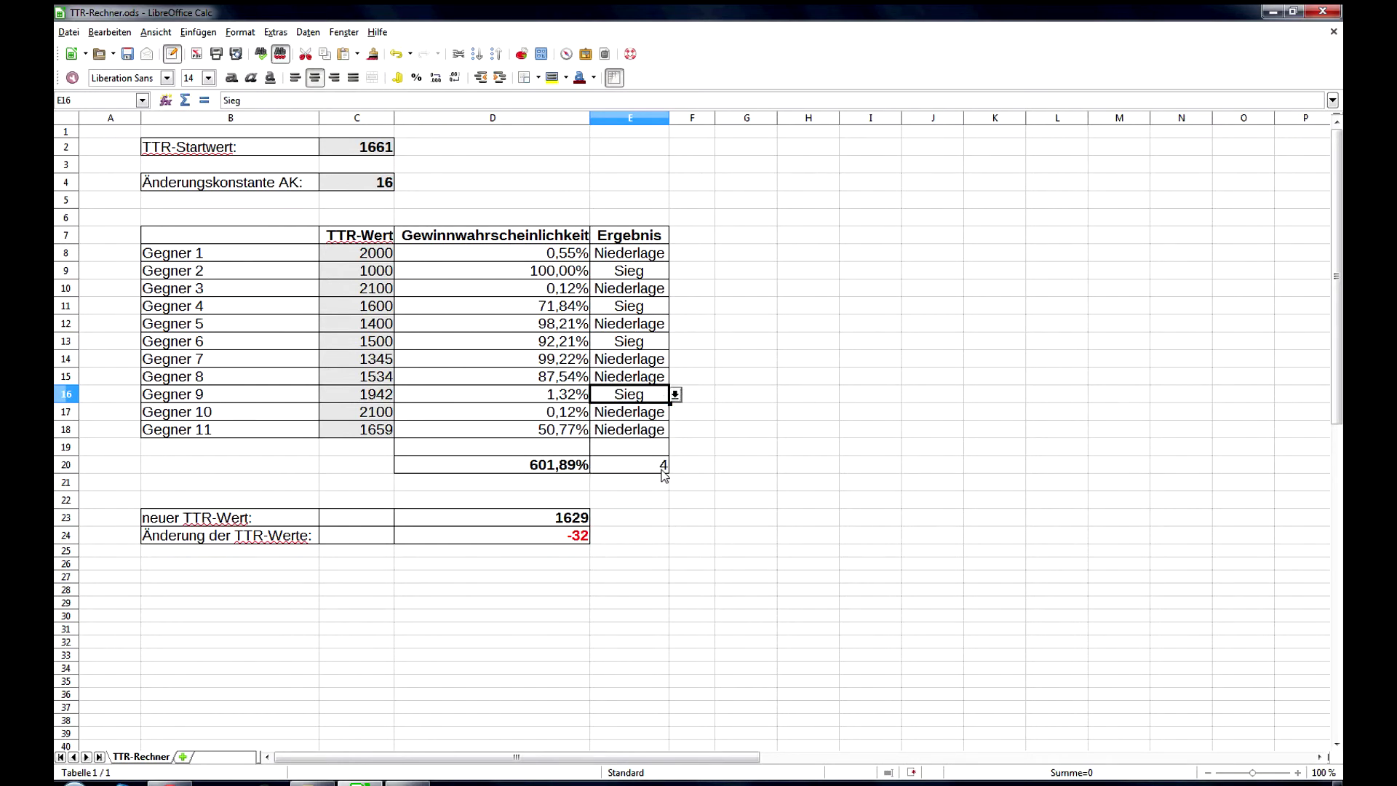
pyautogui.click(646, 430)
pyautogui.click(676, 430)
pyautogui.click(650, 448)
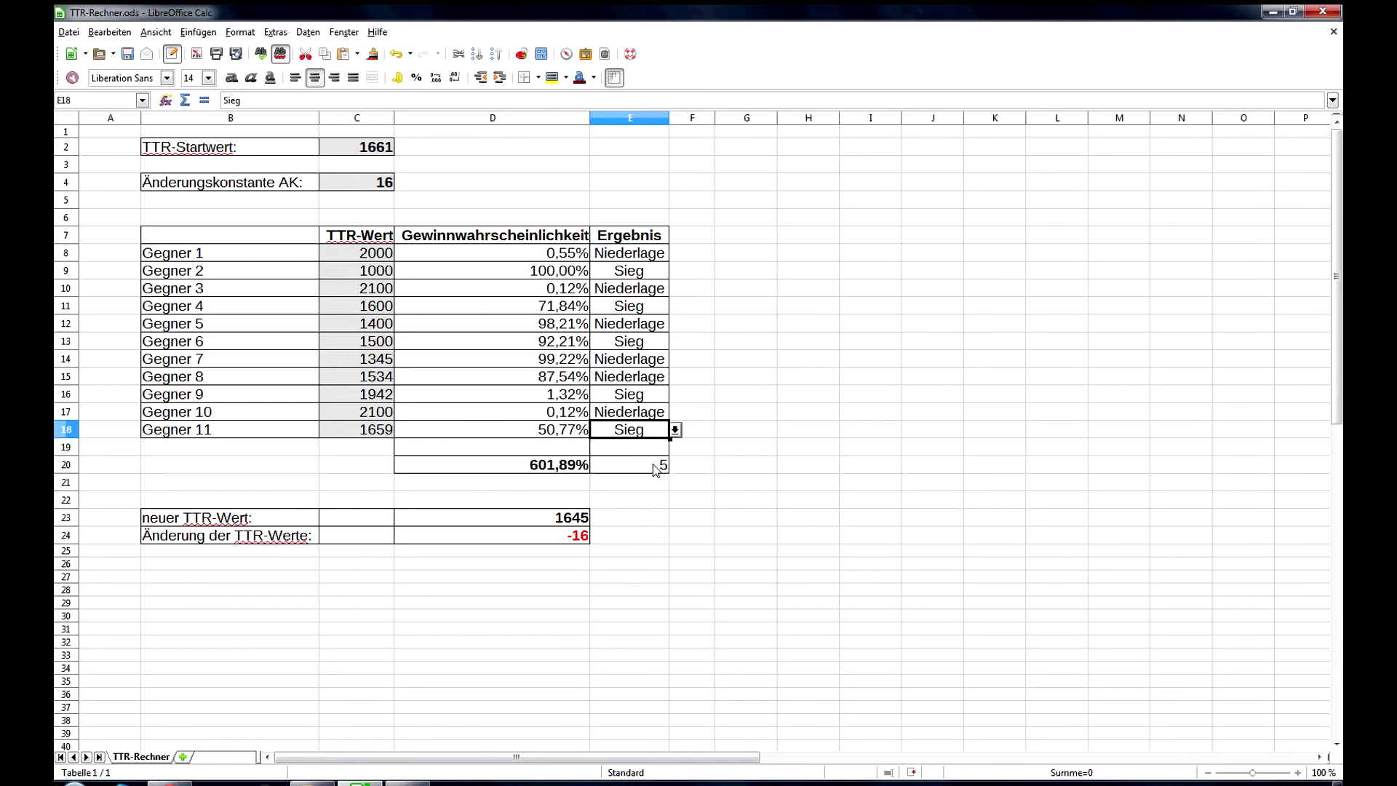
pyautogui.click(647, 382)
pyautogui.click(675, 376)
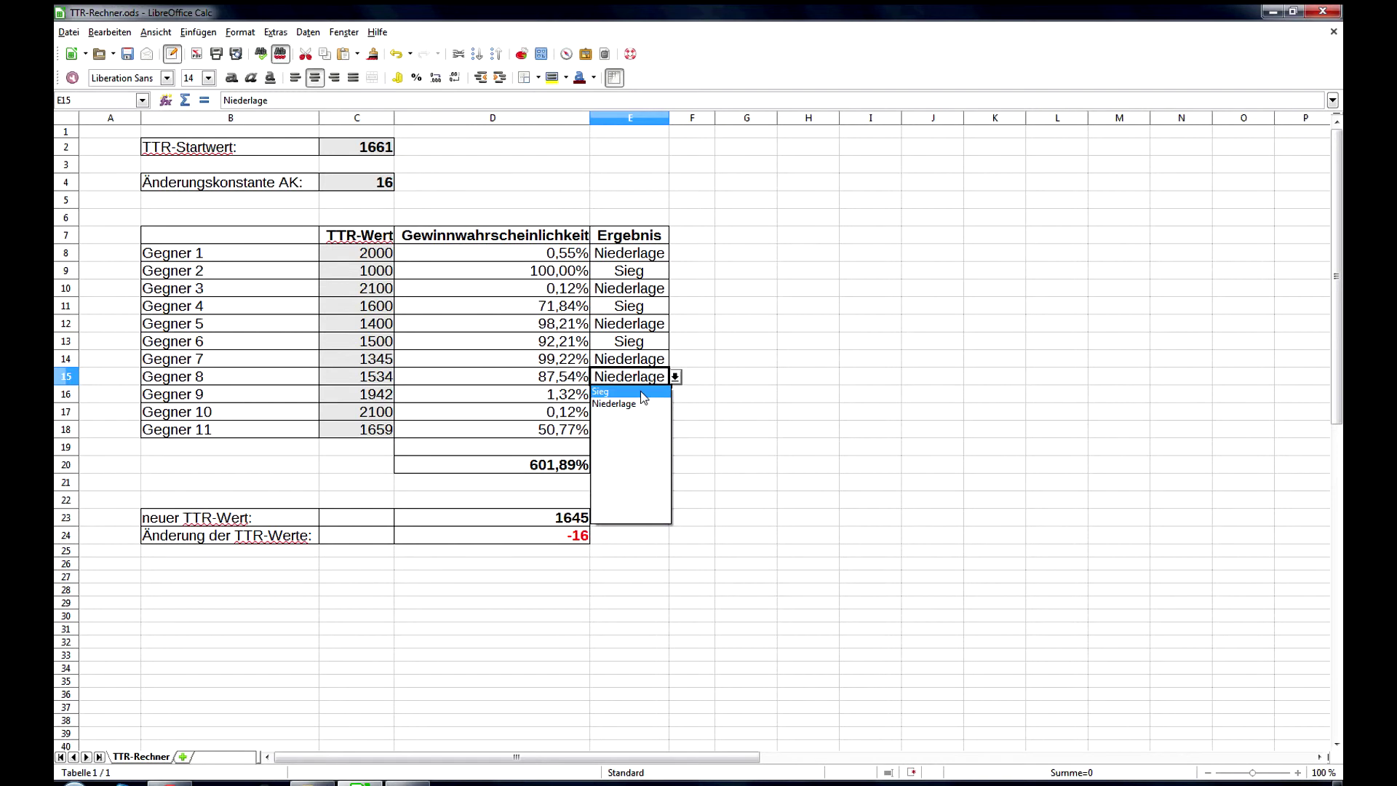
pyautogui.click(655, 397)
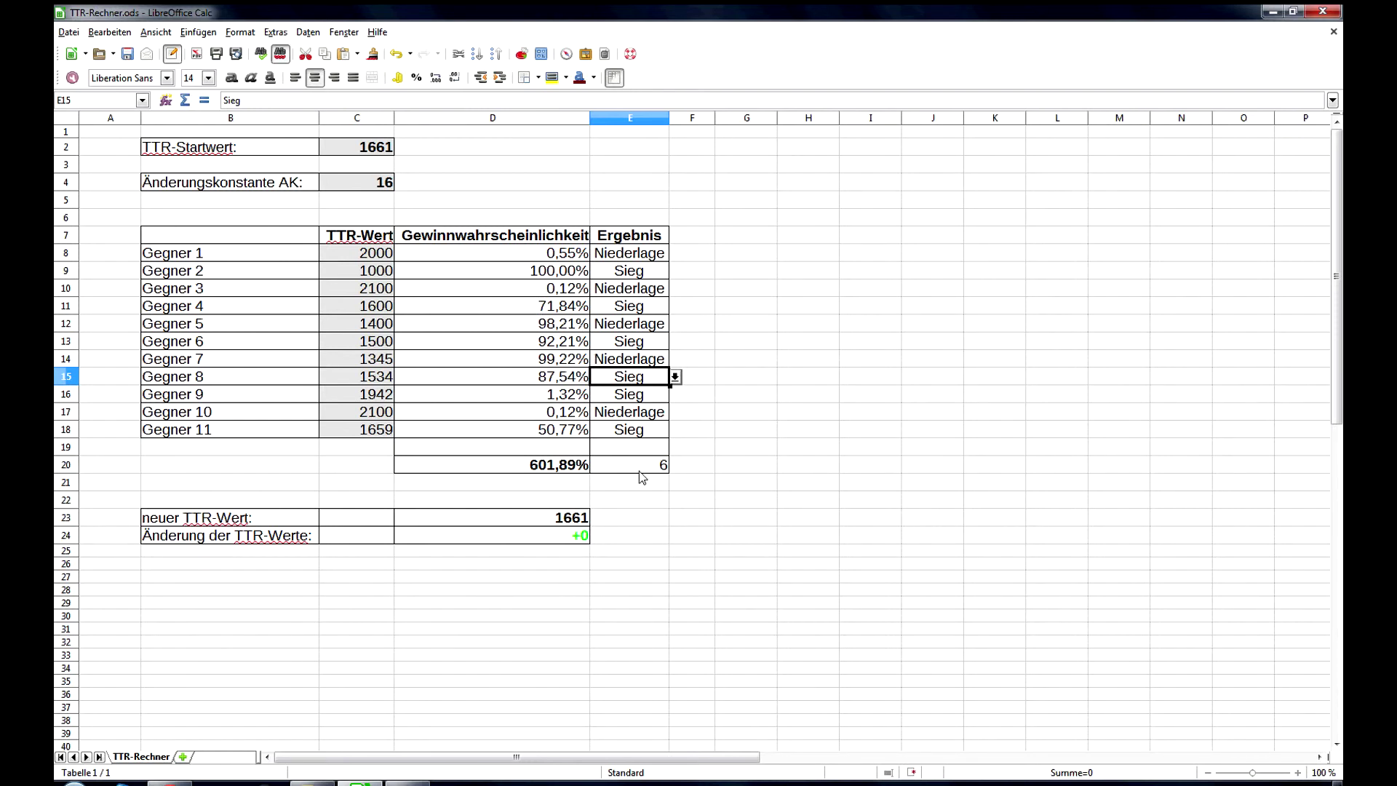
# Step: Change the Ergebnis of Gegner 2 to Niederlage
pyautogui.click(648, 276)
pyautogui.click(676, 272)
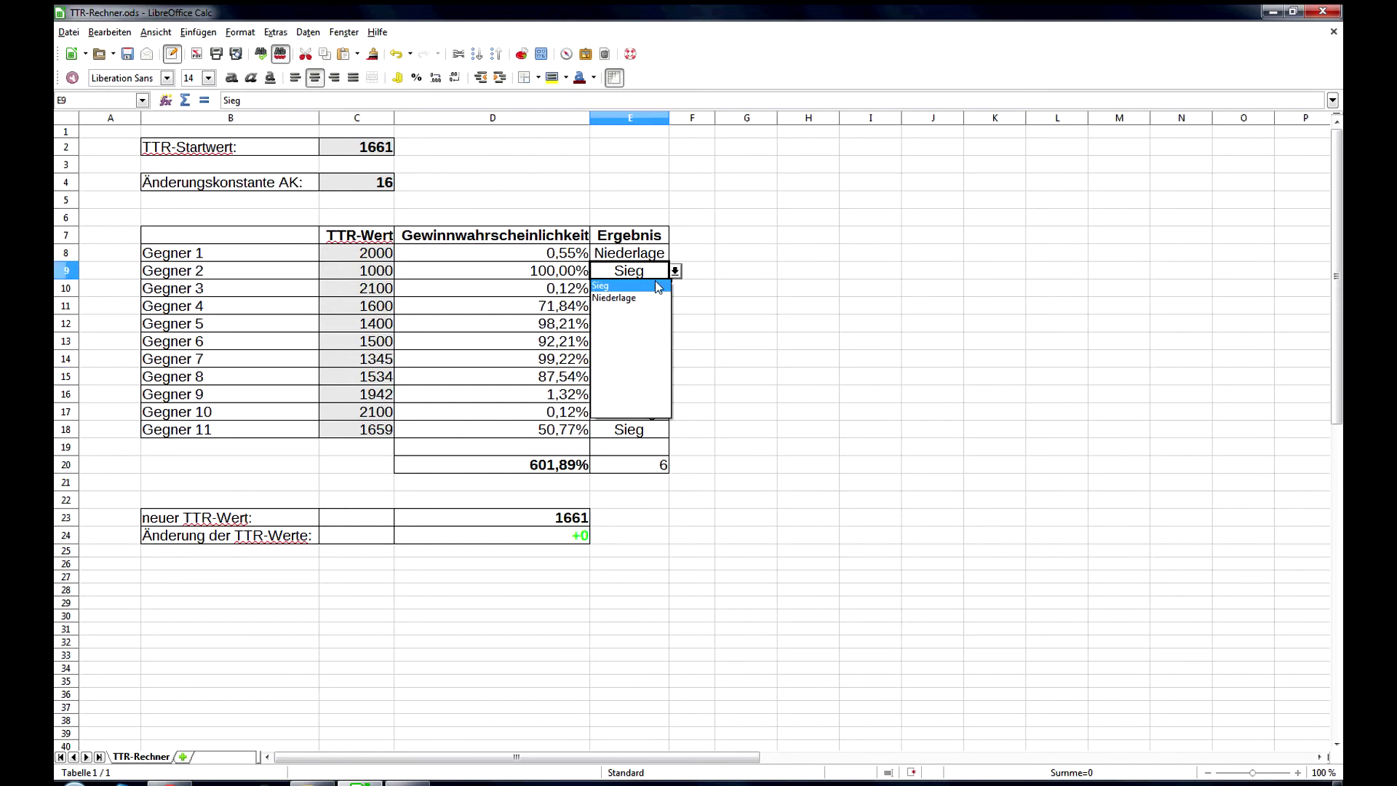
pyautogui.click(638, 298)
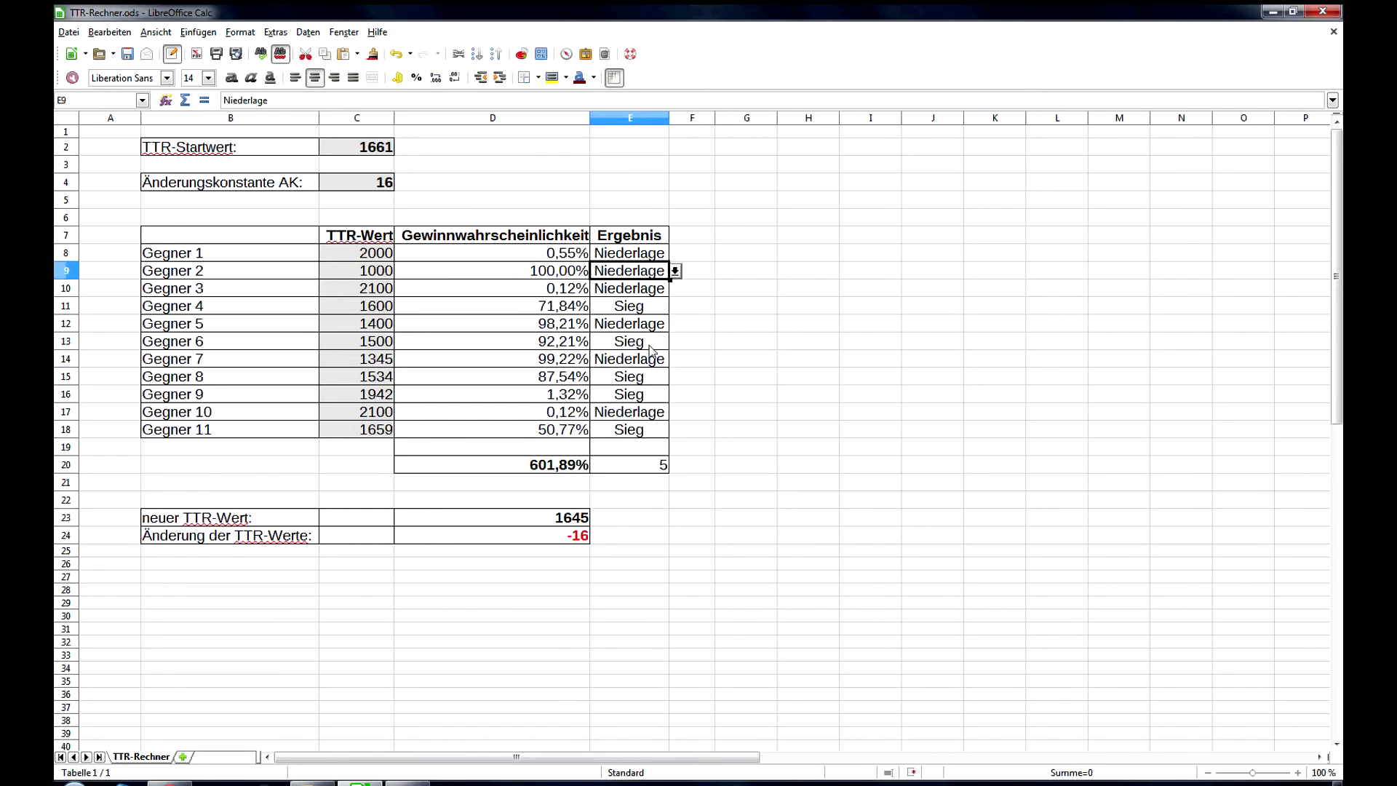
# Step: Try the Ergebnis Niederlage for Gegner 6, and set it back to Sieg
pyautogui.click(650, 346)
pyautogui.click(676, 342)
pyautogui.click(641, 369)
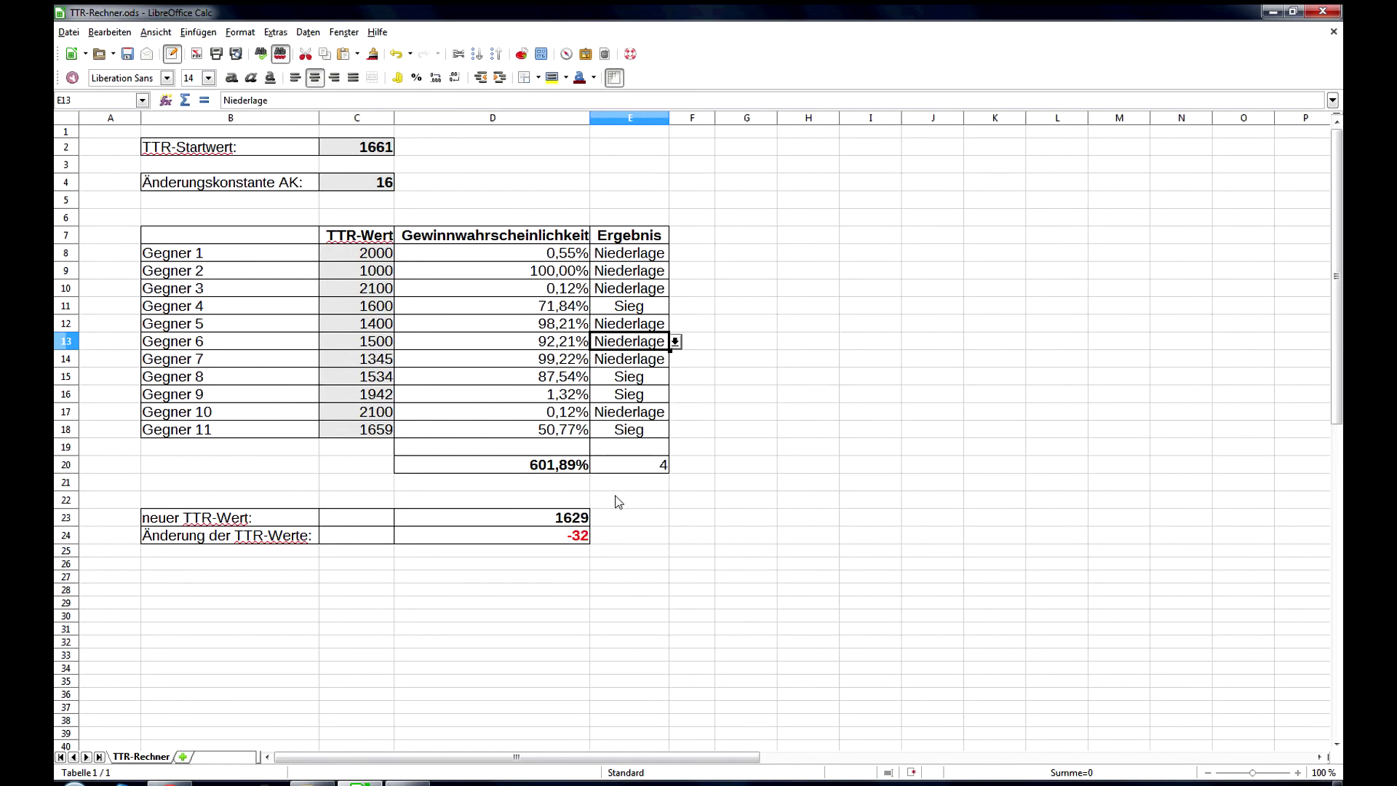
pyautogui.click(675, 345)
pyautogui.click(649, 357)
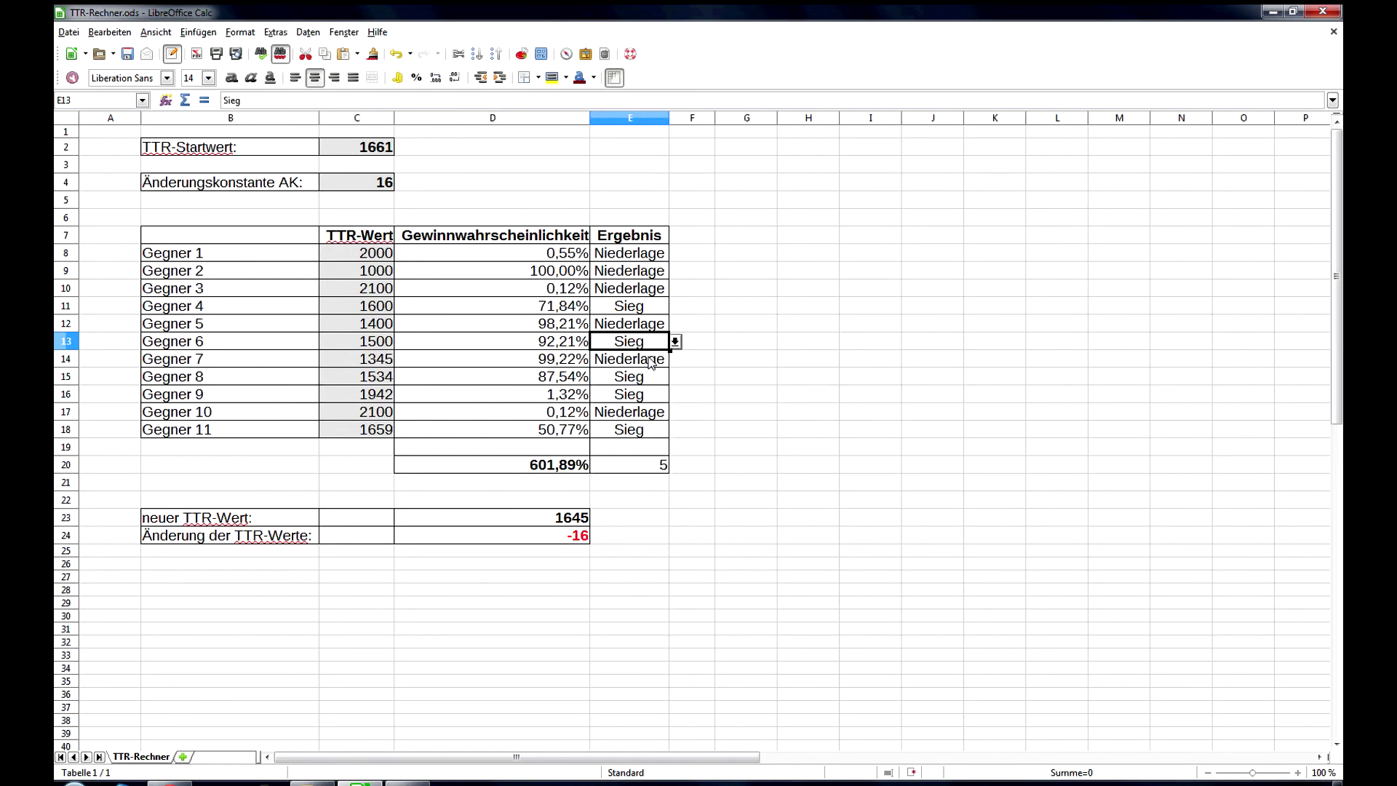
# Step: Set the Ergebnis of Gegner 7 to Sieg
pyautogui.click(650, 362)
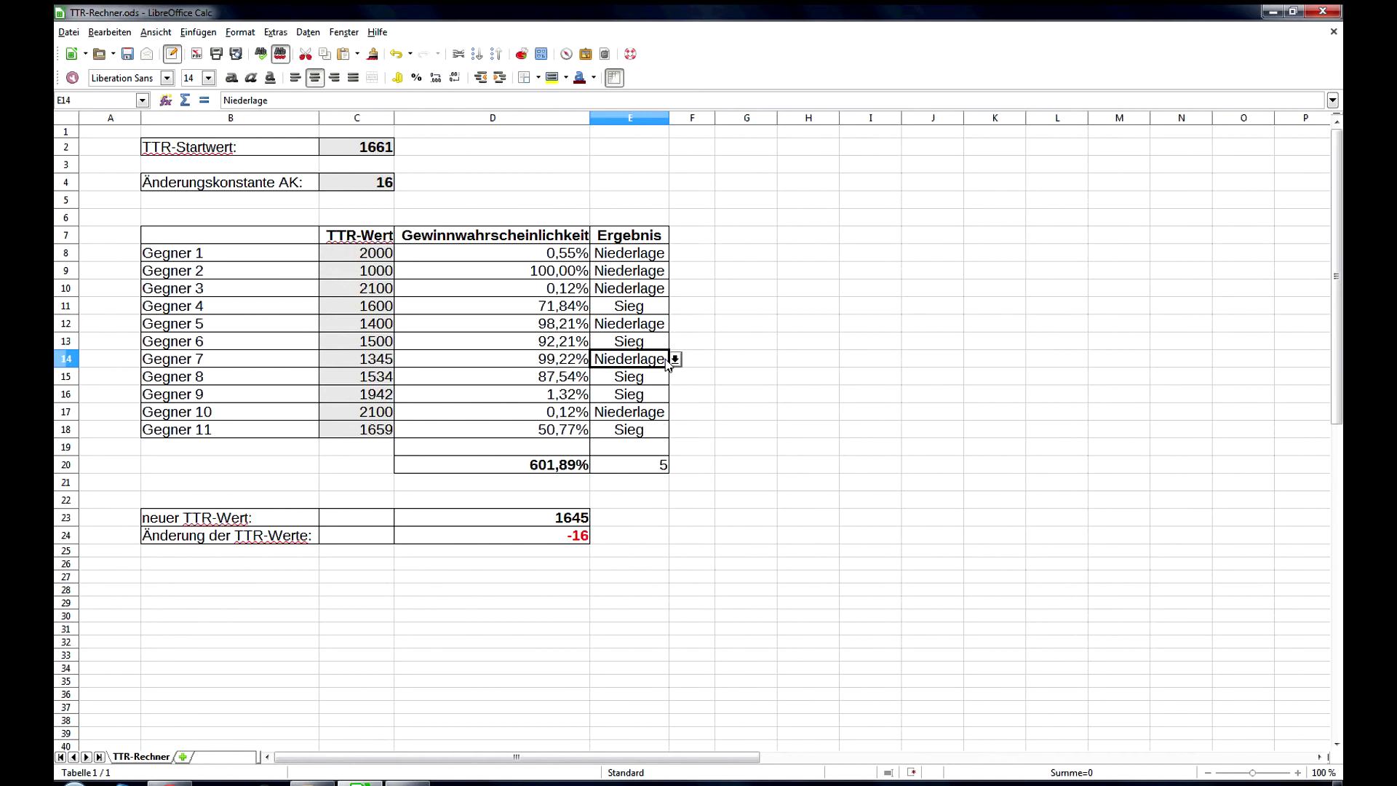
pyautogui.click(675, 360)
pyautogui.click(651, 388)
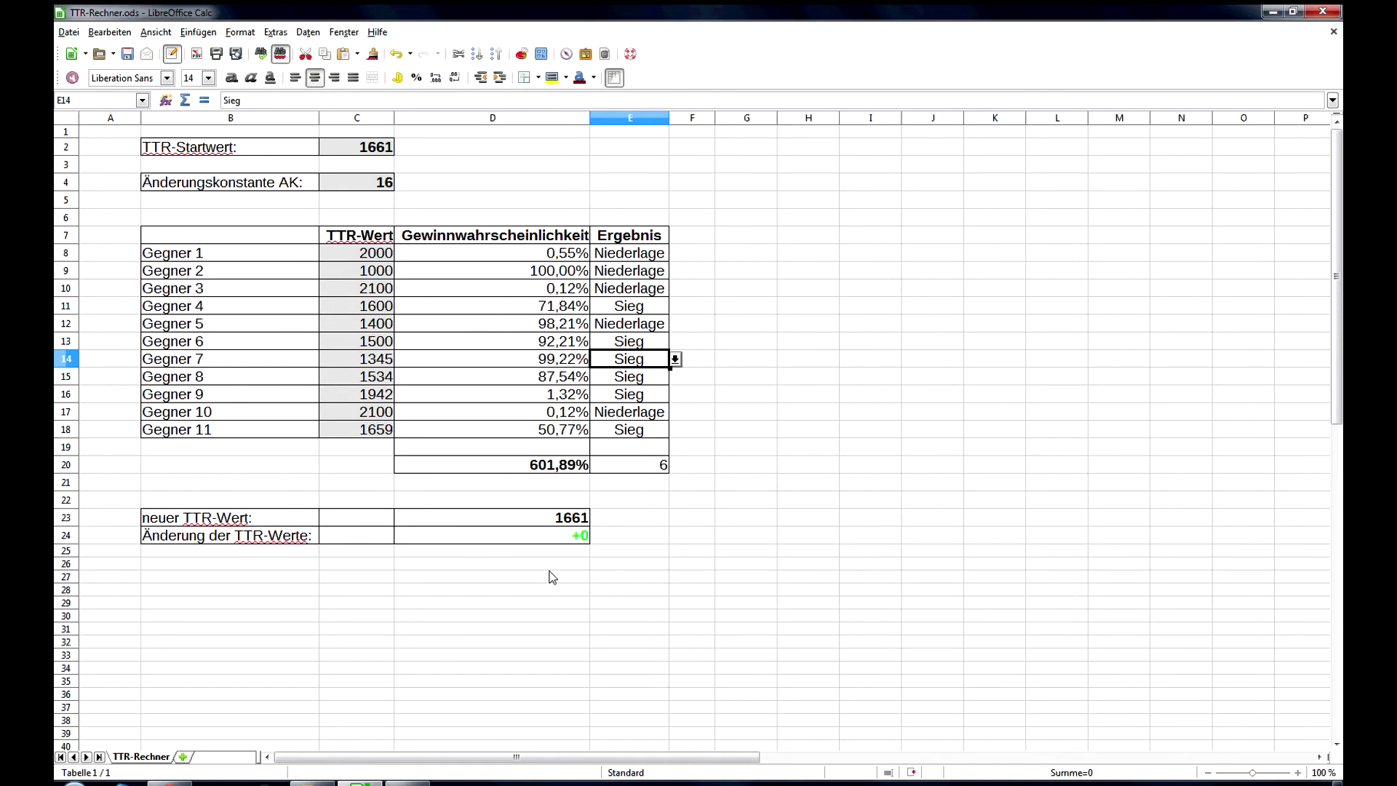
# Step: Set the Ergebnis of both Gegner 10 and Gegner 5 to Sieg
pyautogui.click(552, 290)
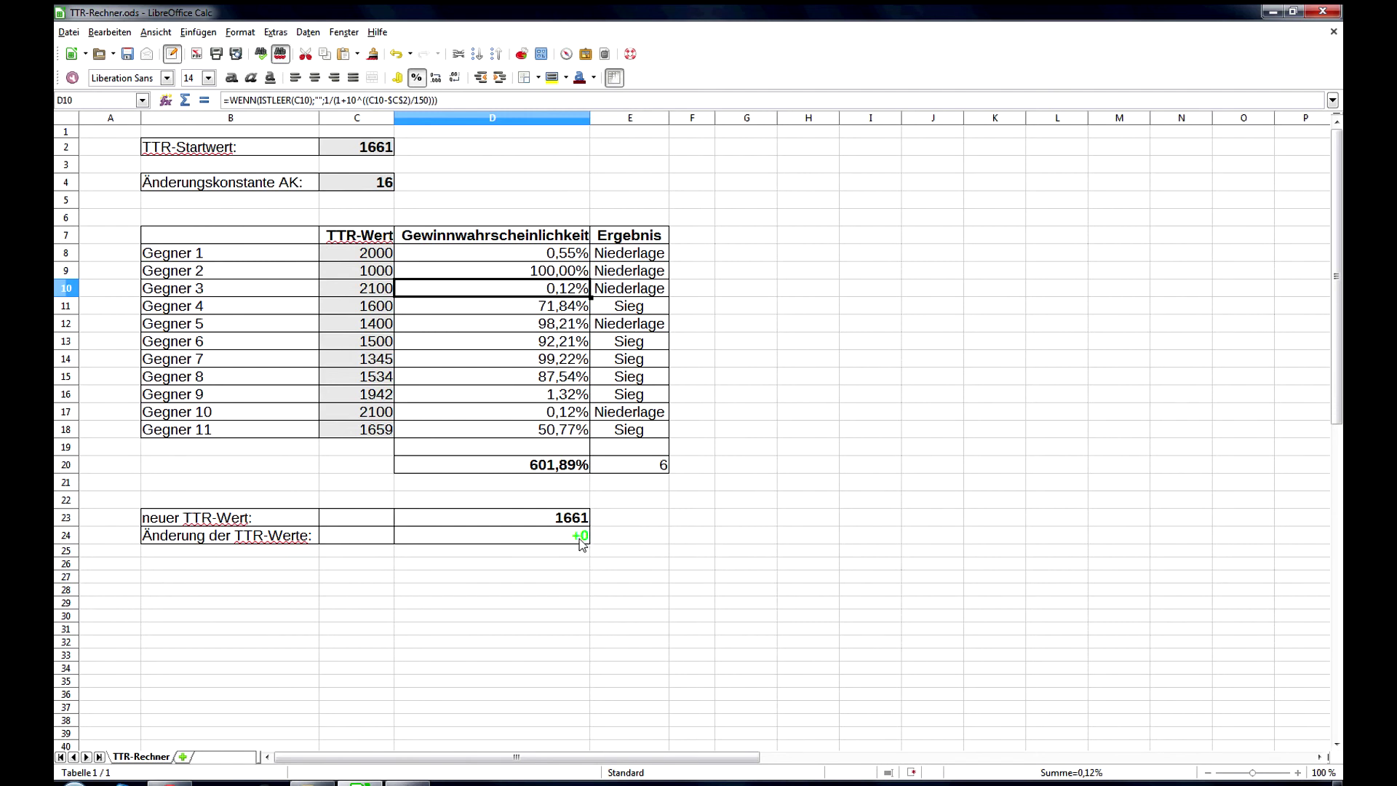
pyautogui.click(640, 412)
pyautogui.click(675, 412)
pyautogui.click(621, 427)
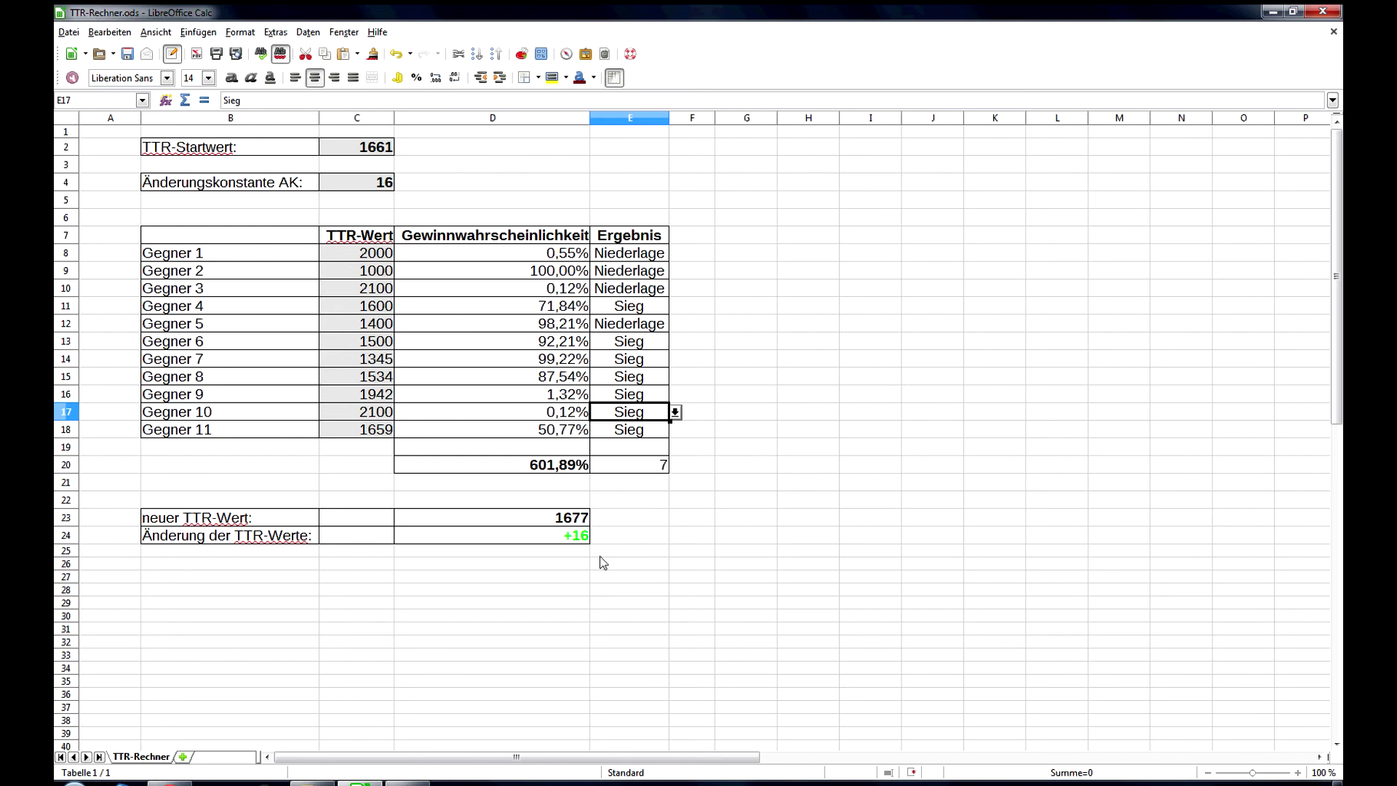
pyautogui.click(640, 323)
pyautogui.click(675, 323)
pyautogui.click(630, 340)
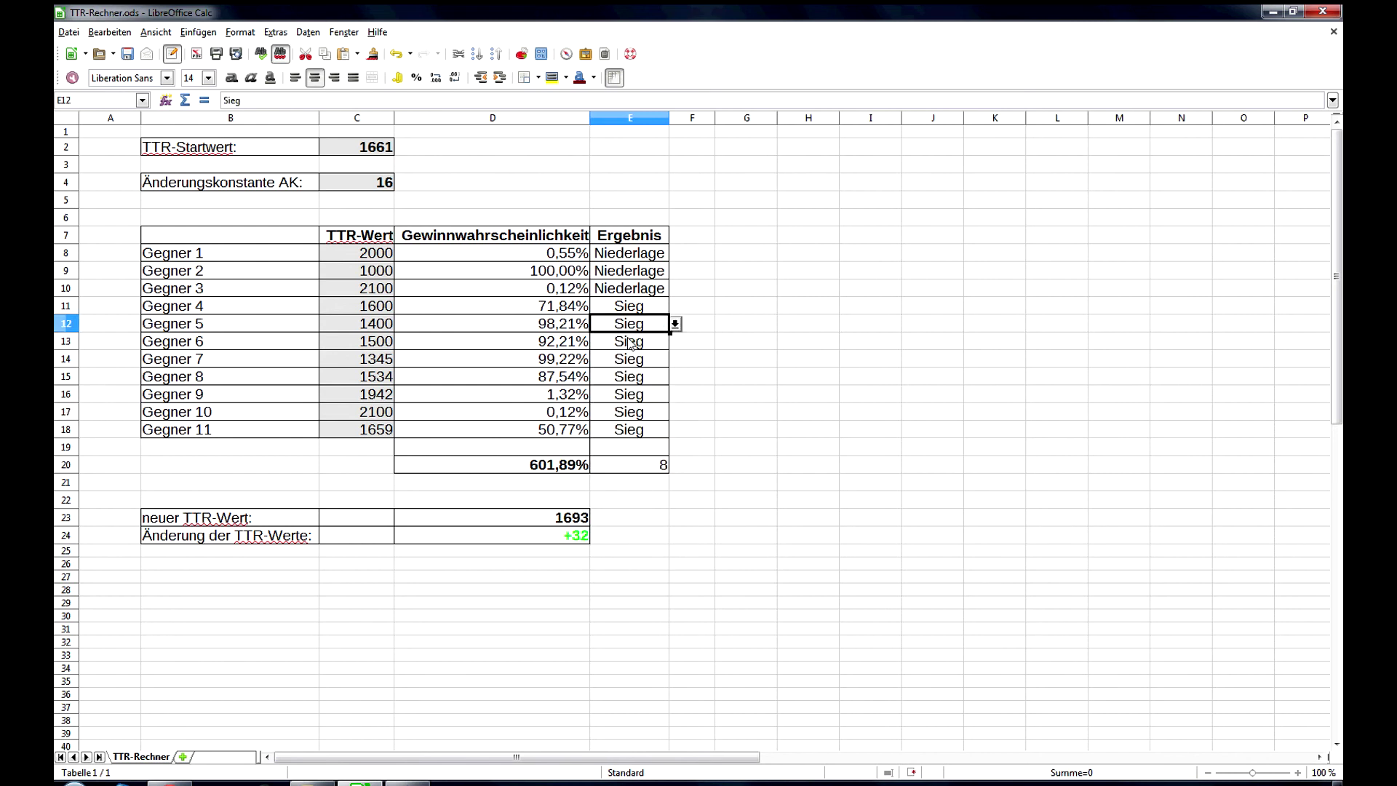